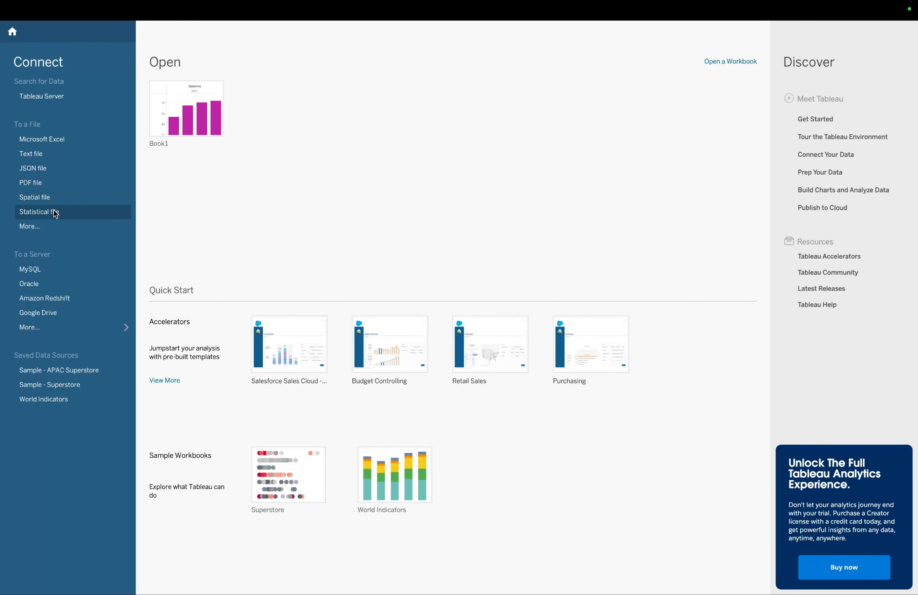
Look at the additional file-type picker and the full server connector list, checking the PostgreSQL connector, and dismiss the dialogs.
left_click(41, 228)
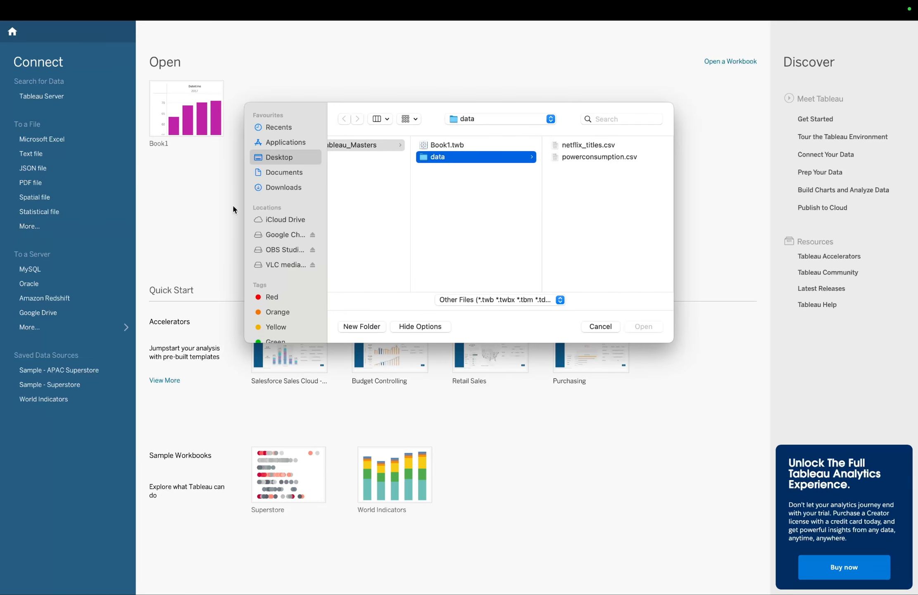
left_click(602, 327)
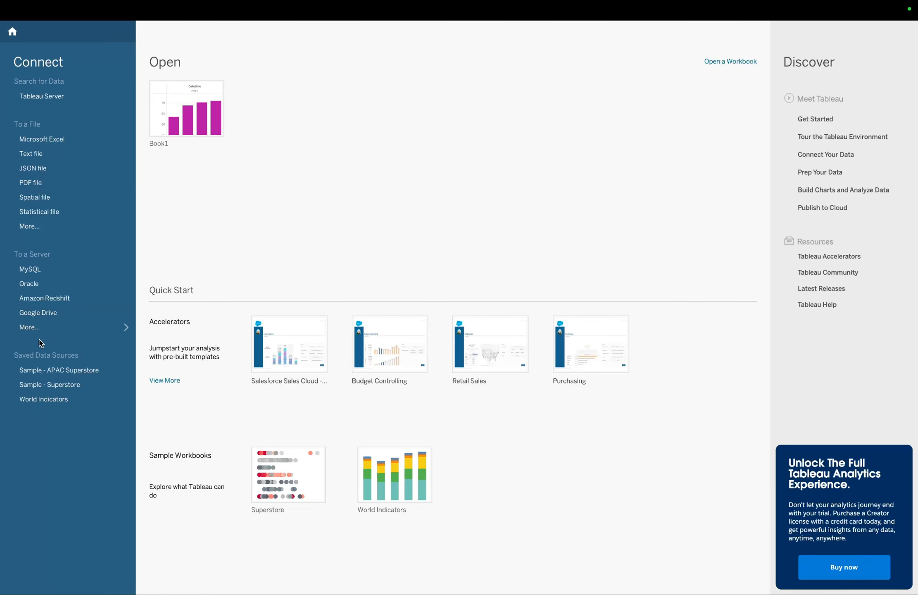
left_click(34, 329)
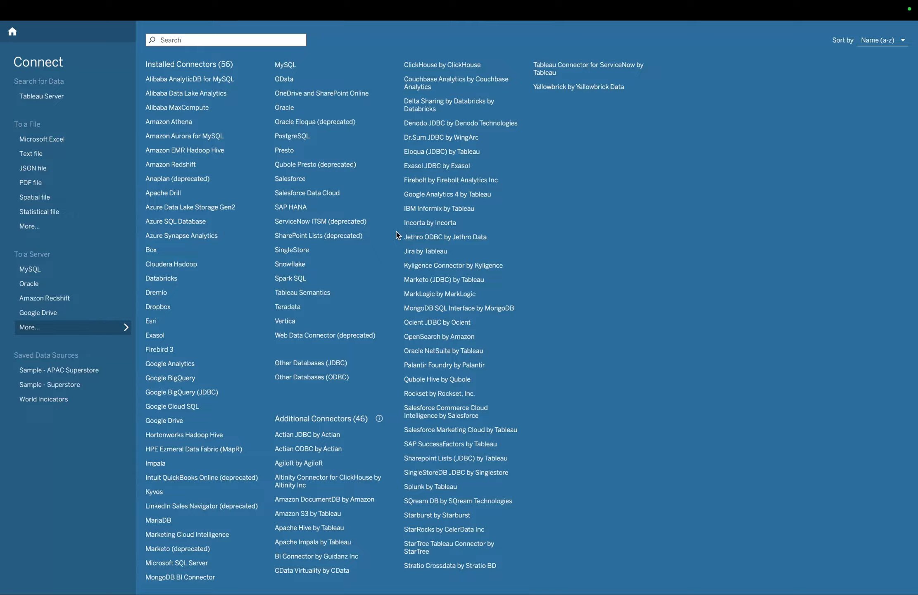
left_click(320, 141)
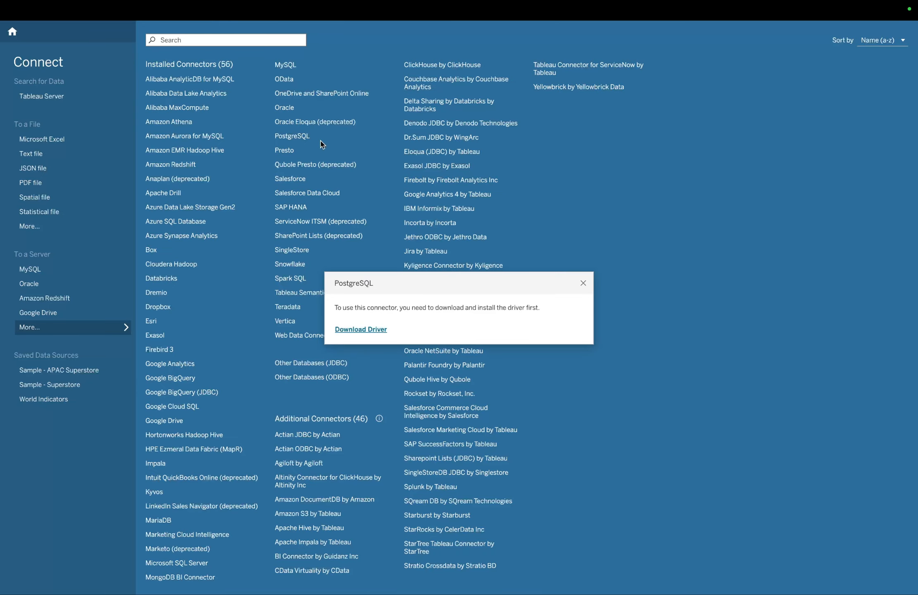
left_click(583, 284)
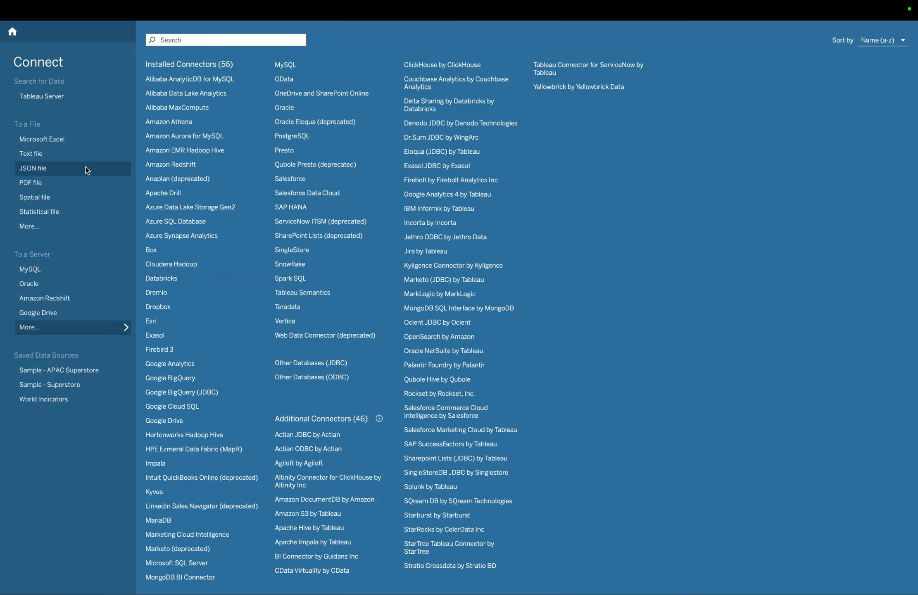
Connect to the Excel workbook HR Employee Survey Responses.xlsx in the Downloads folder.
left_click(43, 141)
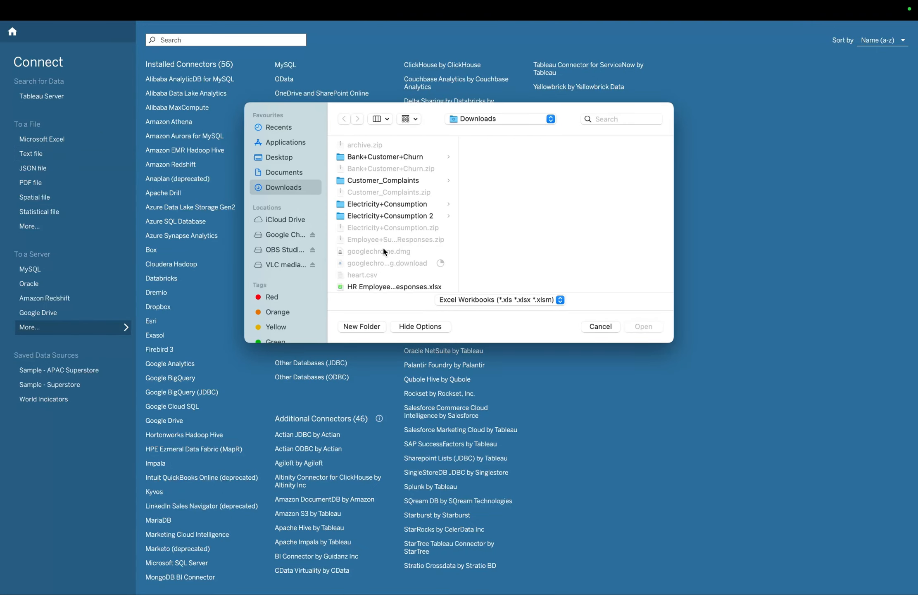
scroll(383, 251, "down", 4)
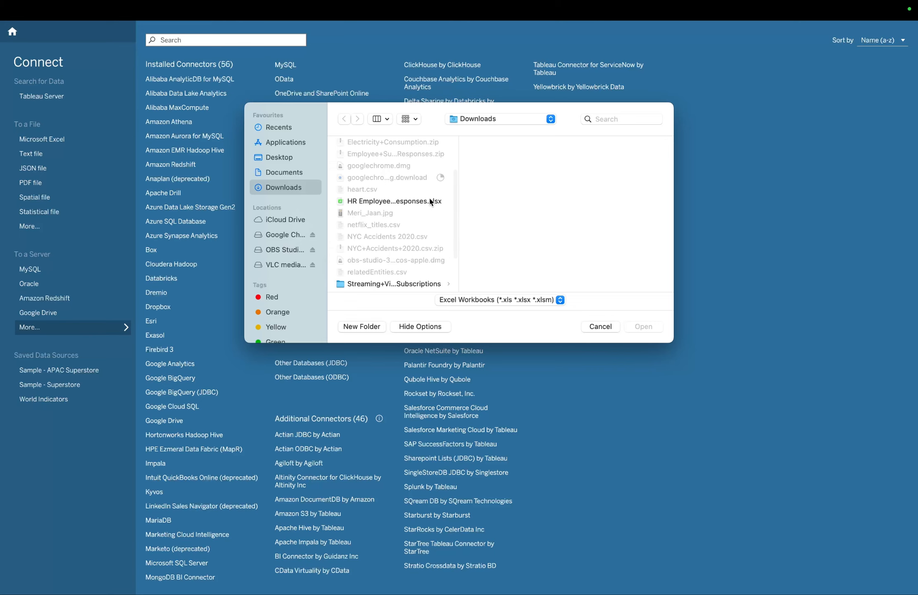
left_click(391, 202)
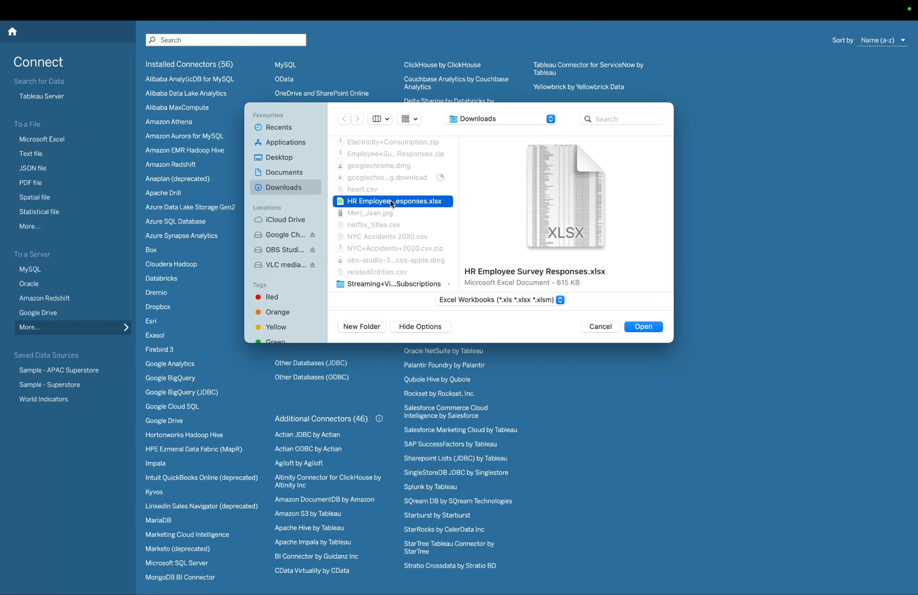
left_click(642, 329)
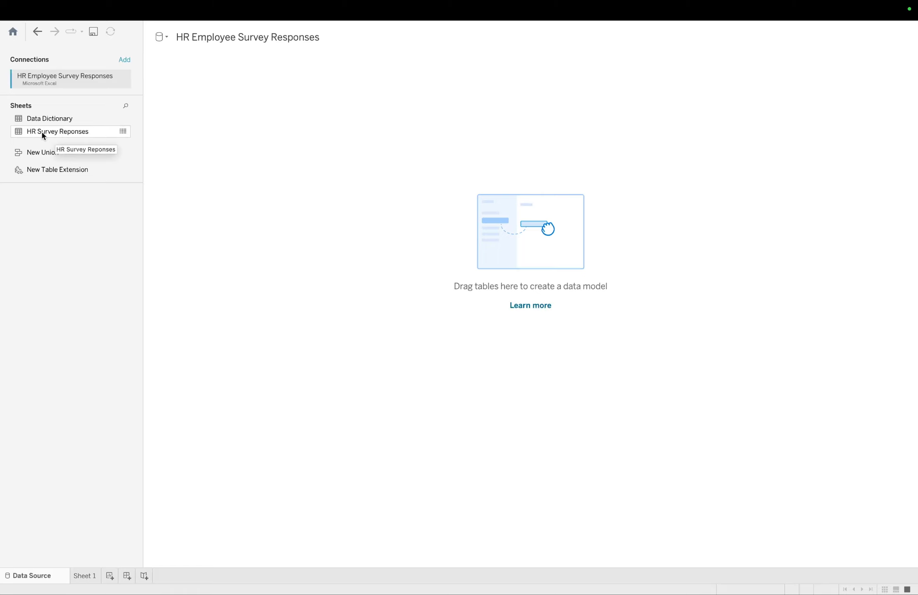
Add the HR Survey Reponses sheet to the data model canvas and look across its preview columns.
left_click_drag(42, 136, 272, 145)
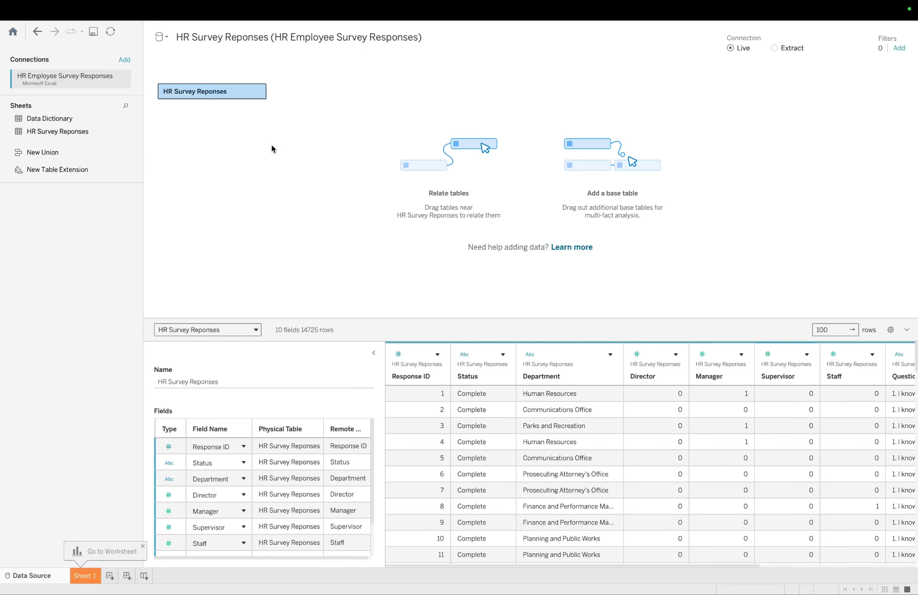
scroll(543, 410, "right", 5)
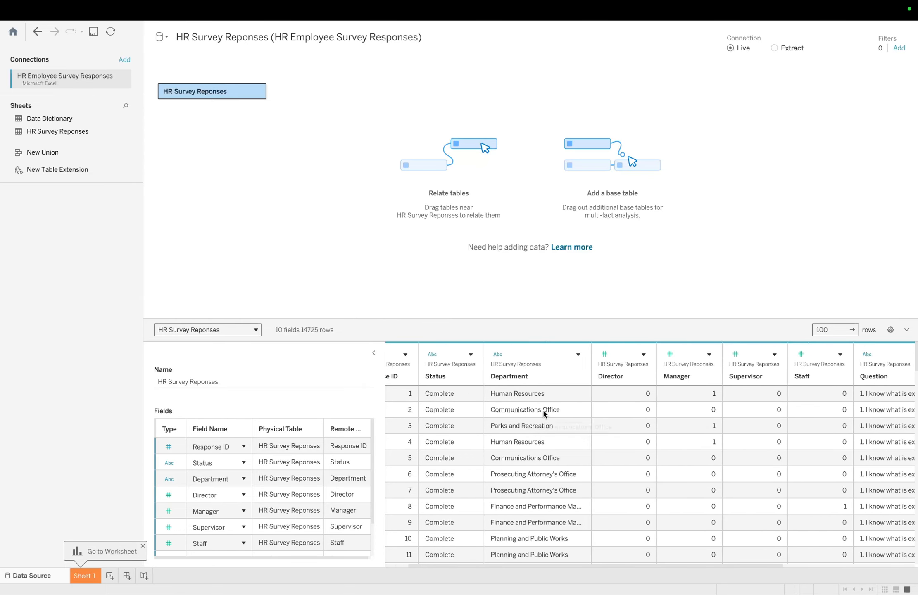
scroll(543, 410, "left", 5)
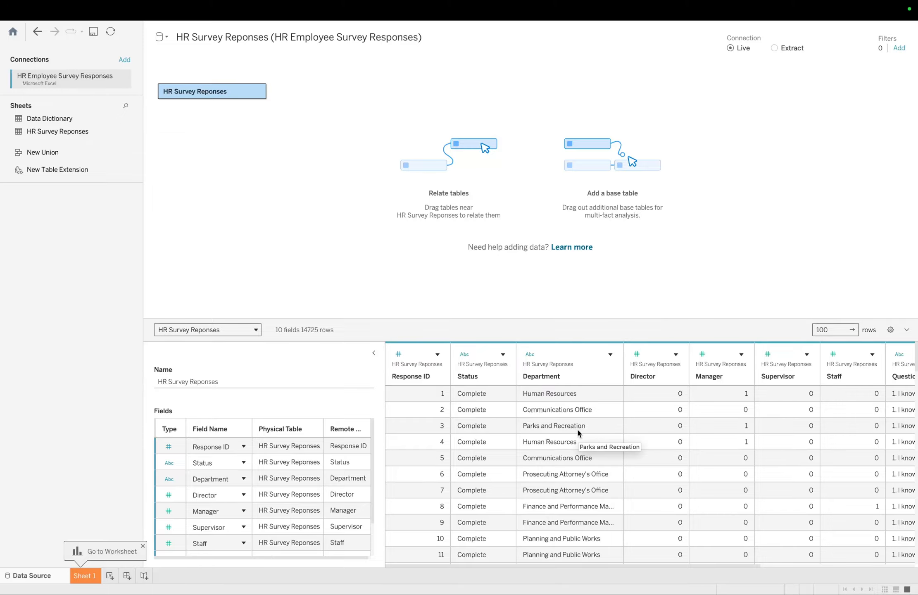
key("ctrl+Right")
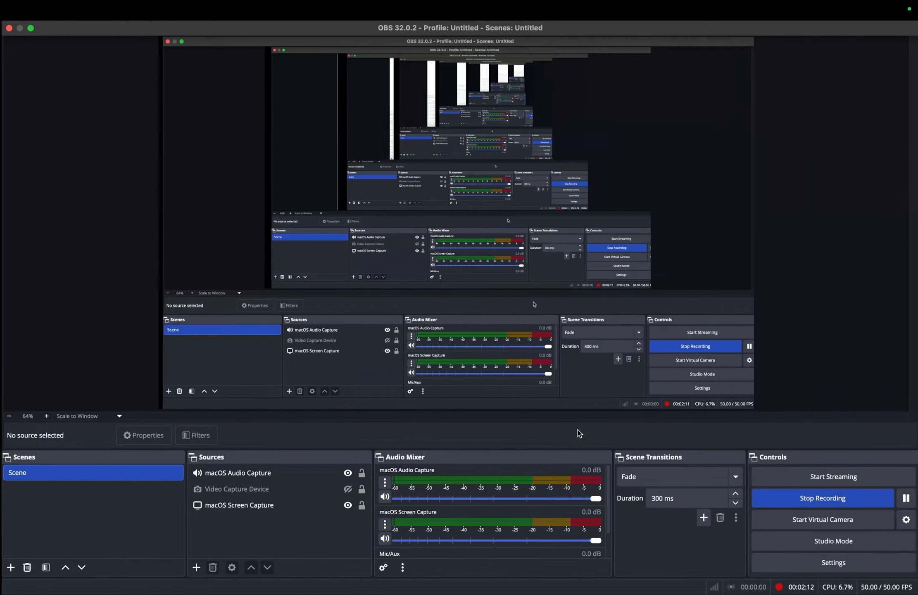
key("ctrl+Left")
key("ctrl+Left")
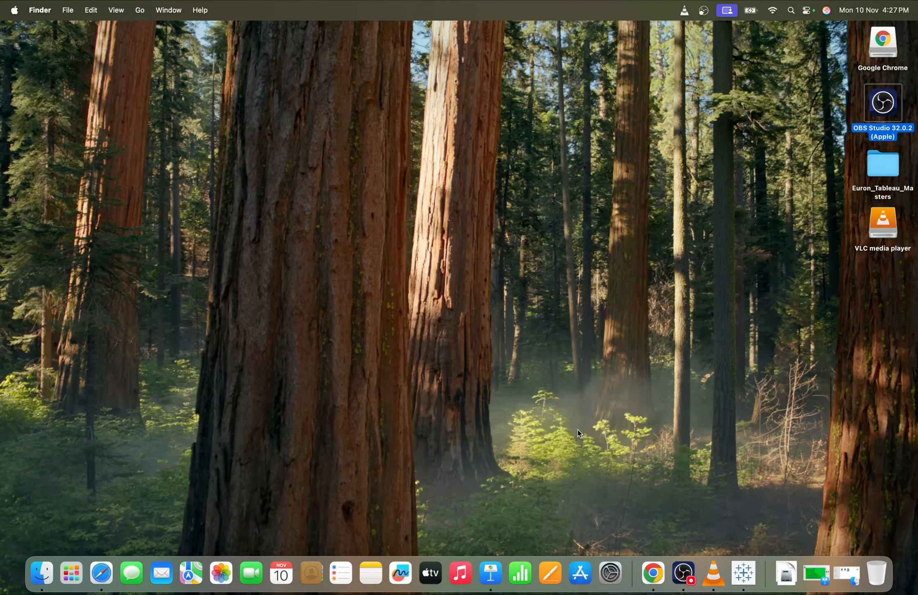
key("ctrl+Right")
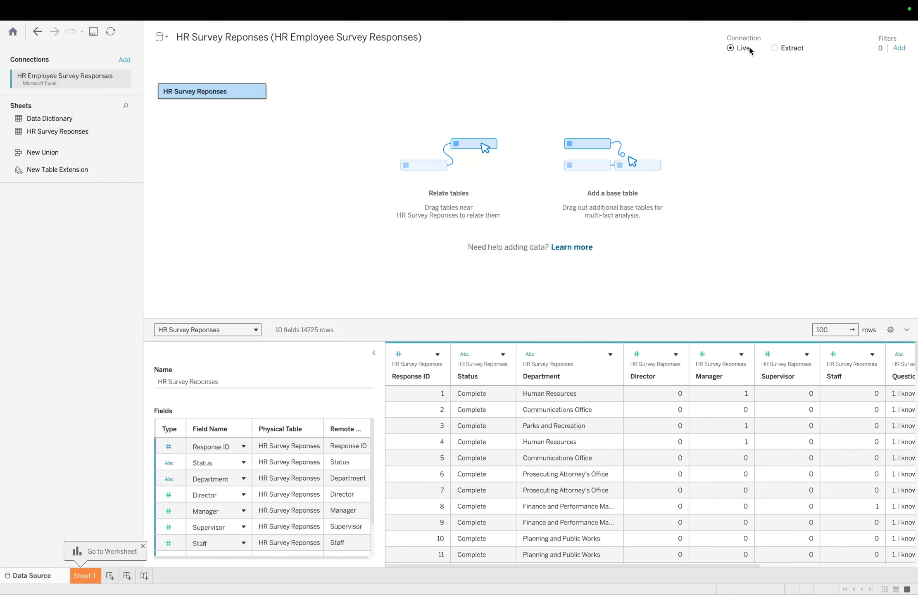
Set the HR survey data source's connection to Extract, undoing a switch back to Live.
left_click(774, 48)
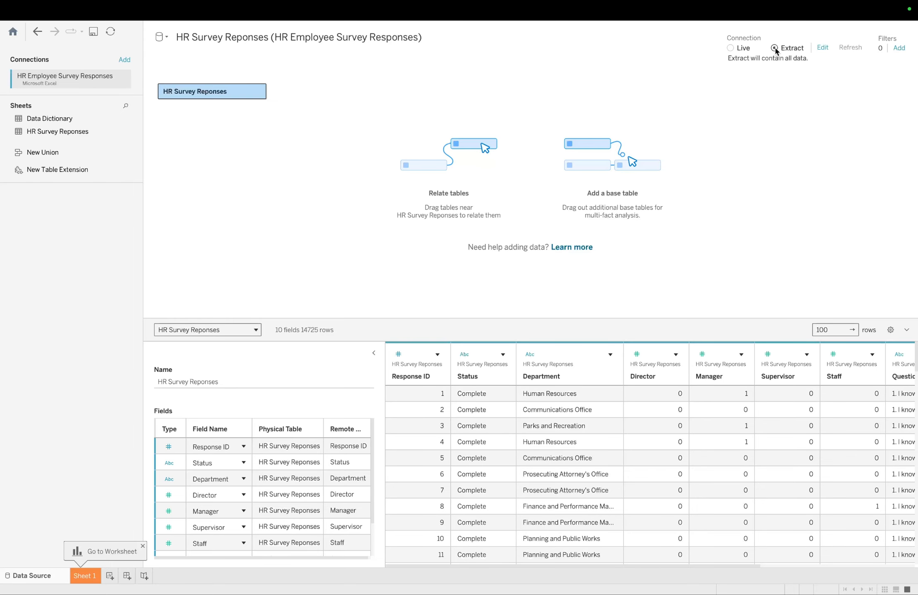
left_click(730, 48)
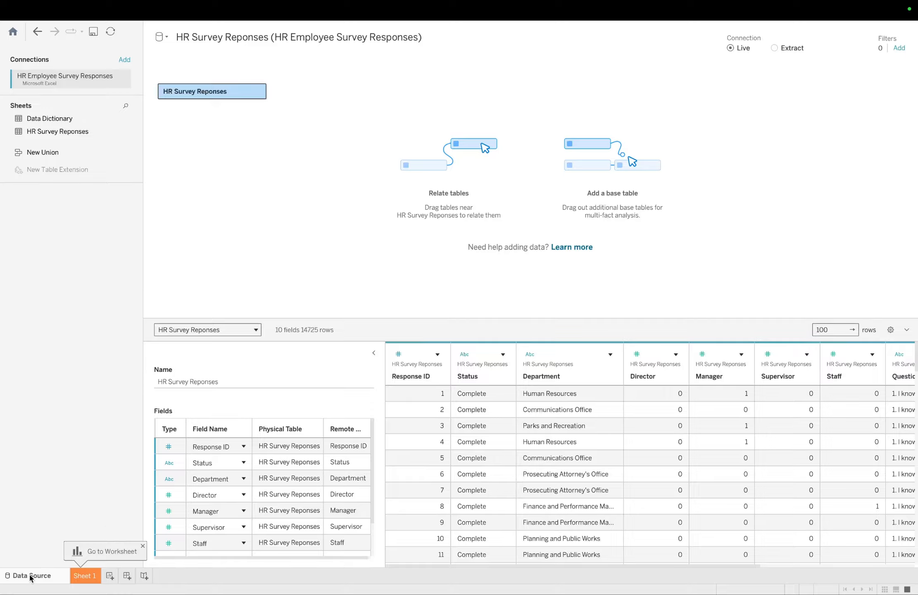
left_click(37, 31)
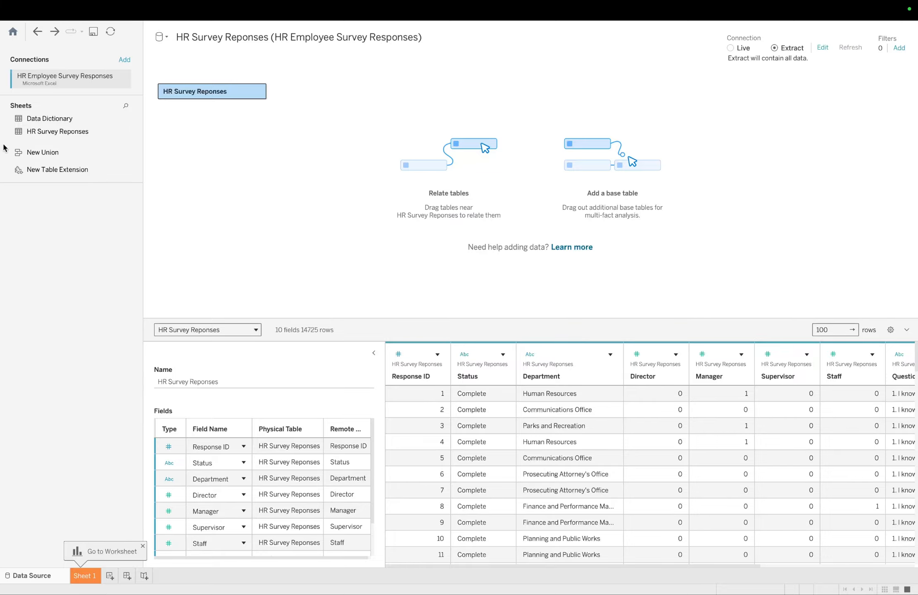
From the start page, connect to netflix_titles.csv in the data folder, cancelling the save of the HR survey extract.
left_click(13, 32)
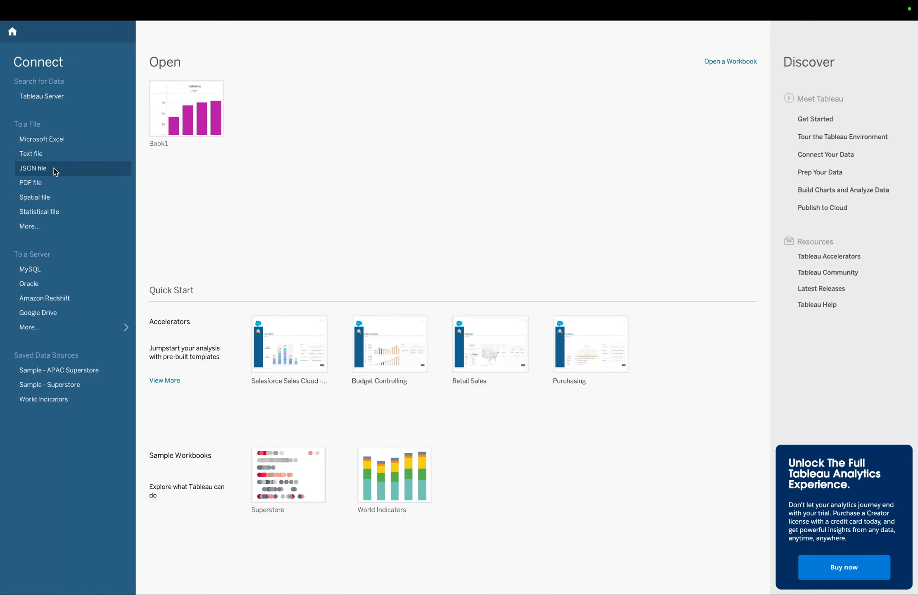
left_click(29, 229)
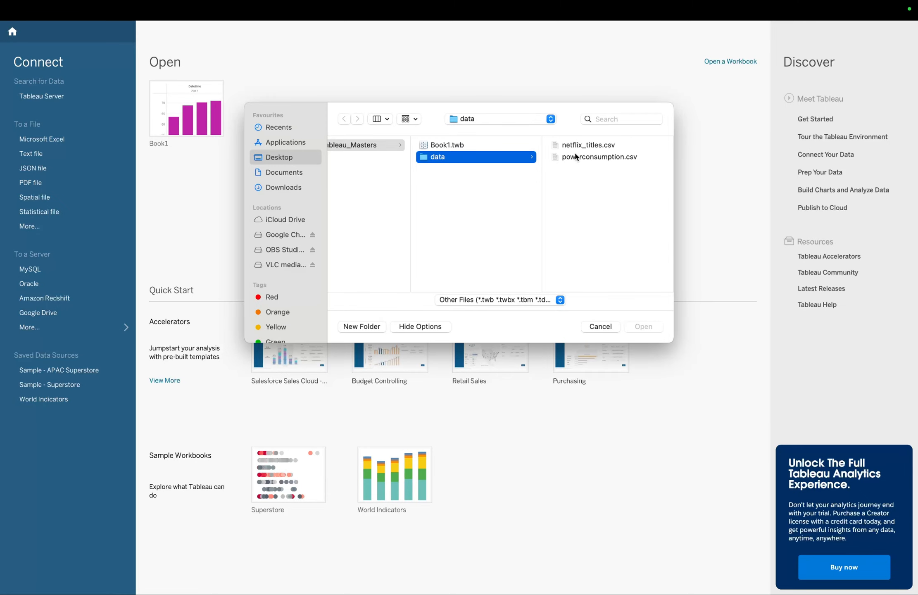
left_click(583, 144)
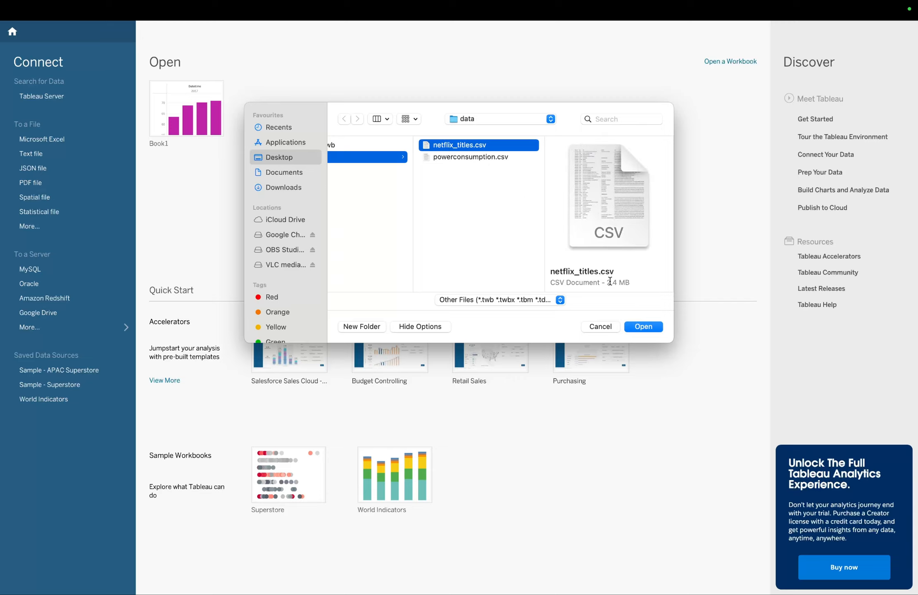
left_click(642, 324)
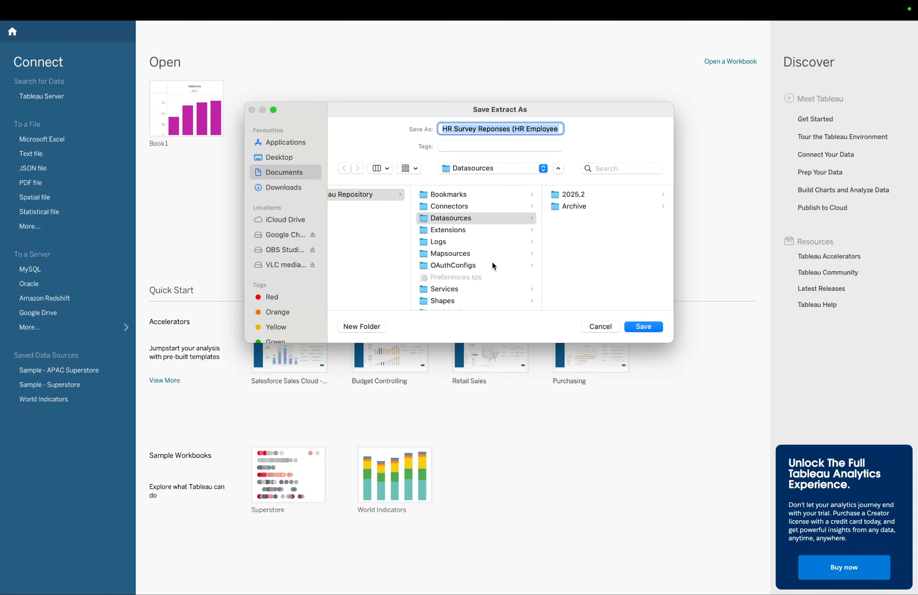
scroll(406, 230, "left", 3)
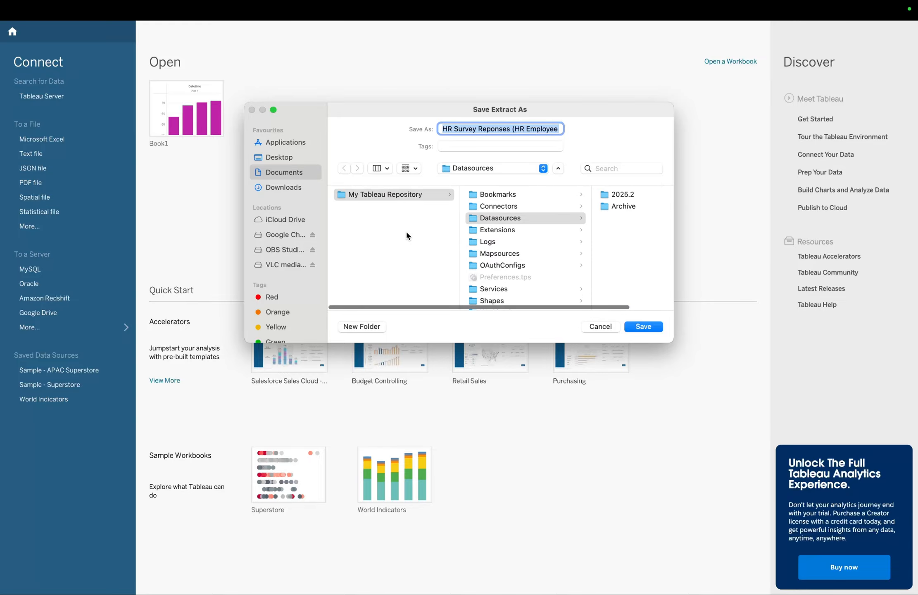
scroll(406, 234, "right", 2)
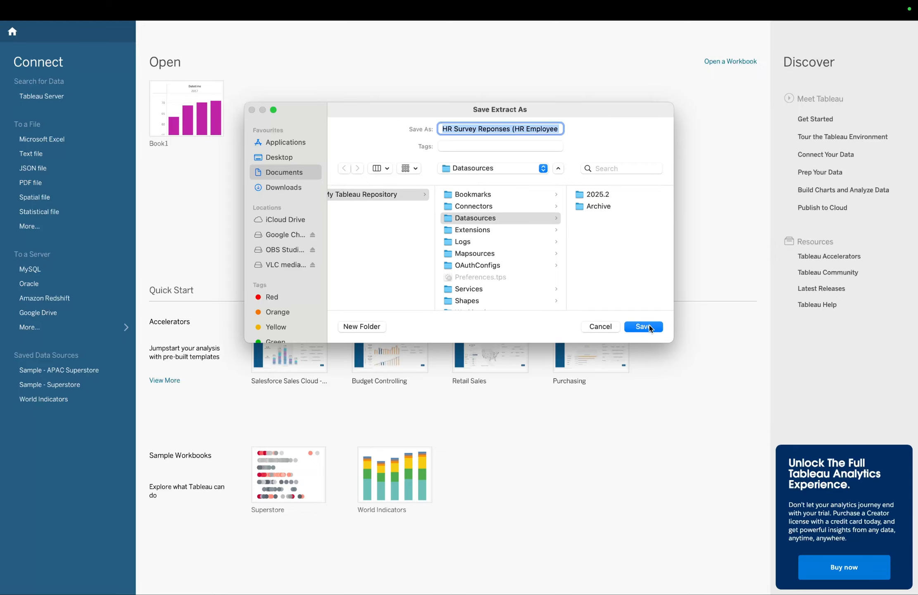
left_click(600, 326)
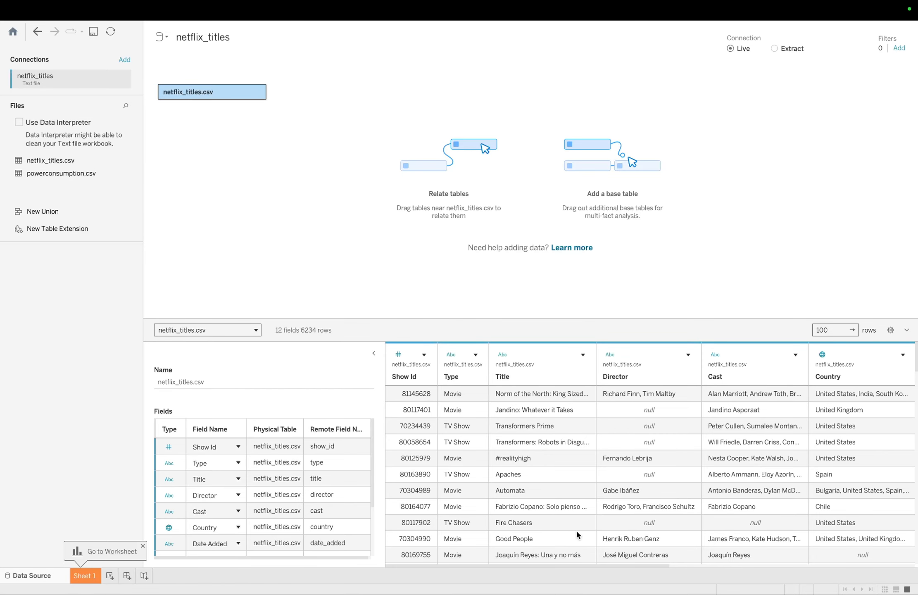
Examine all columns in the netflix_titles.csv data preview, from Show Id through Description.
scroll(572, 530, "right", 5)
scroll(640, 465, "right", 10)
scroll(673, 398, "right", 2)
scroll(672, 398, "right", 10)
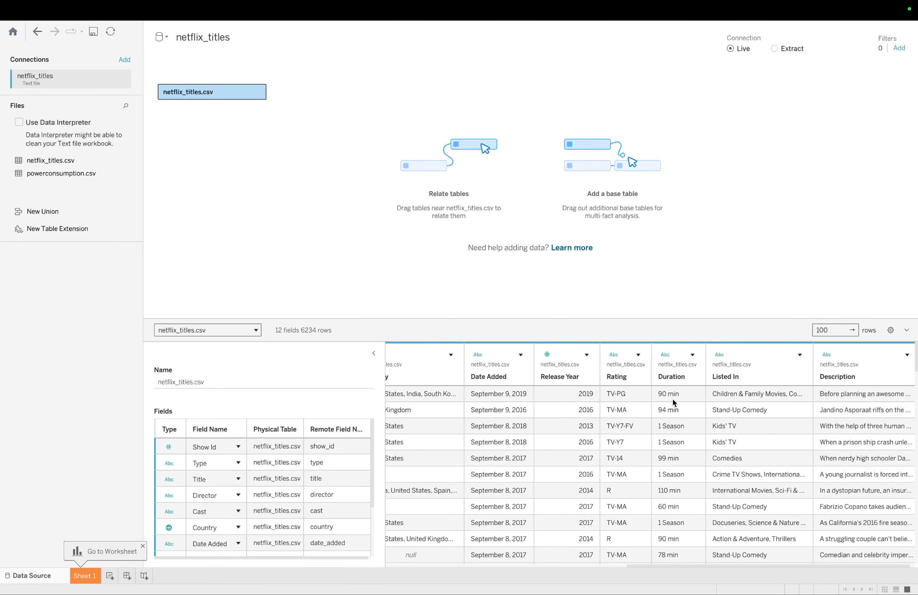
scroll(672, 398, "left", 15)
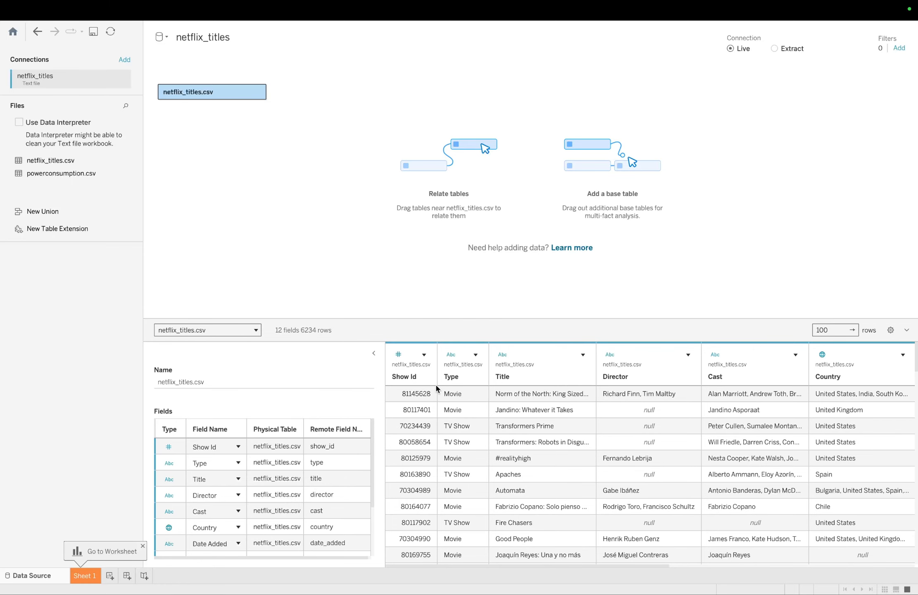
Check the data type options of the Show Id and Type columns without changing either one.
left_click(398, 355)
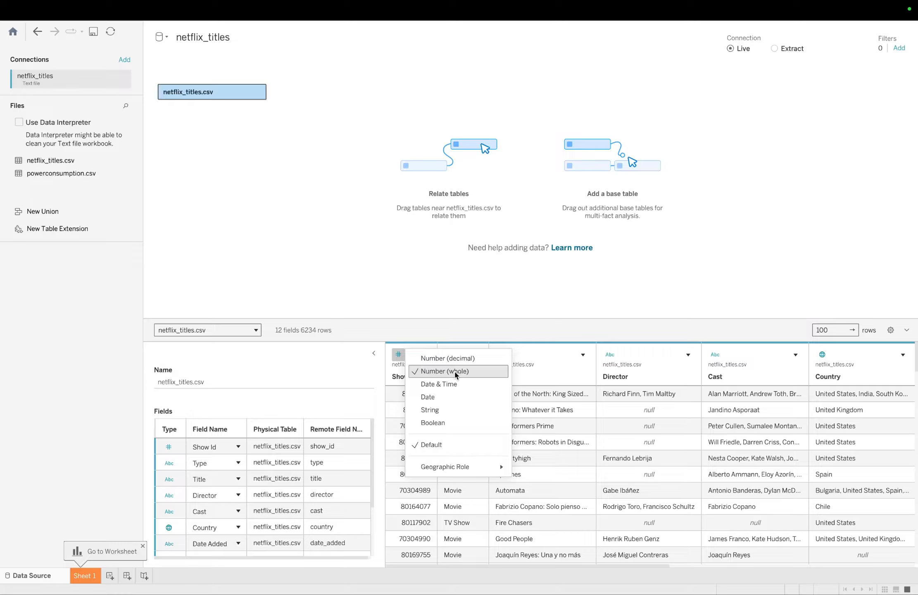
left_click(395, 380)
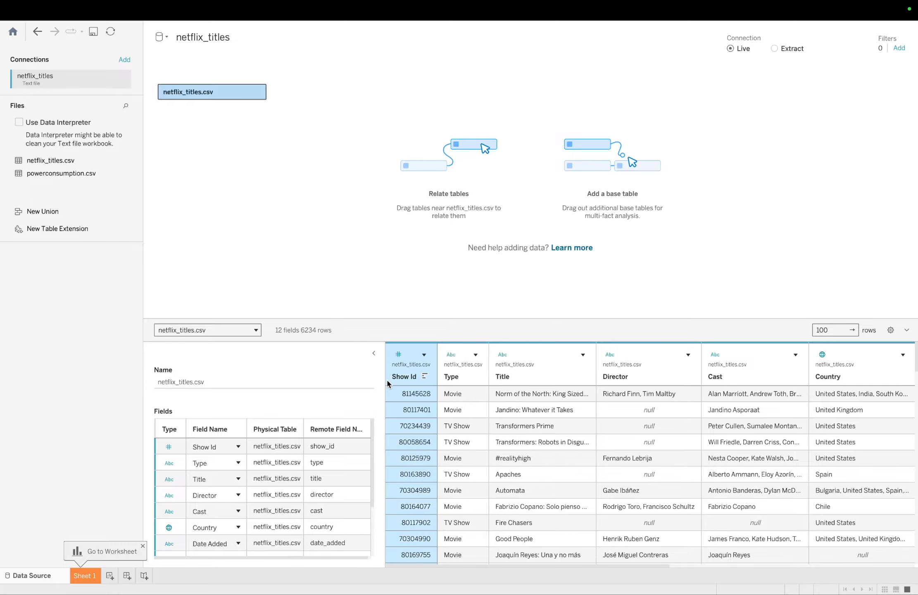
left_click(396, 355)
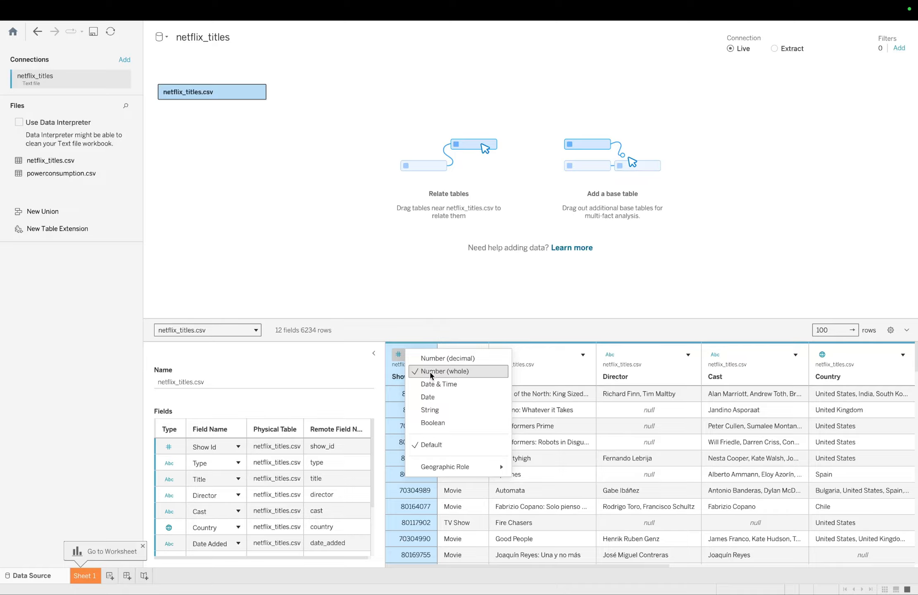
left_click(393, 375)
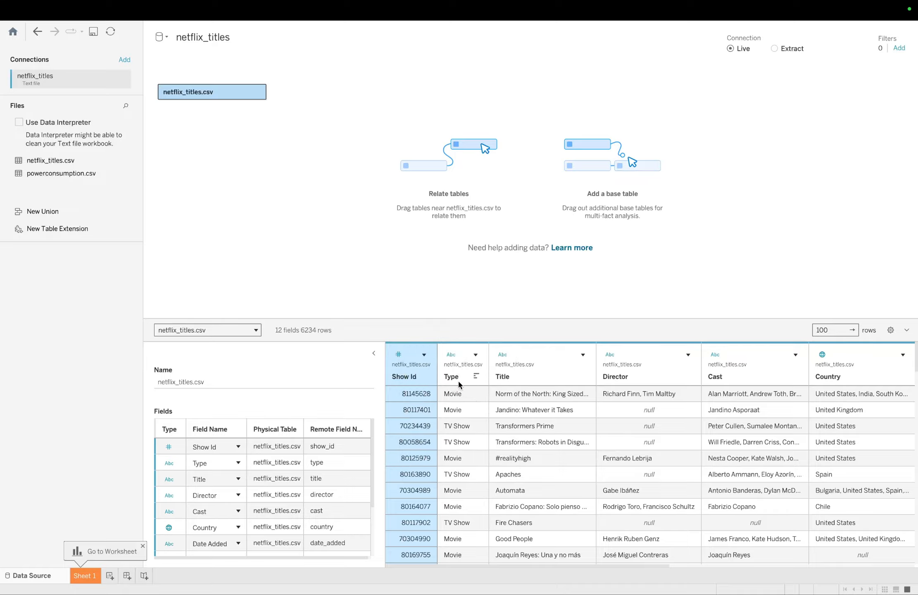
left_click(450, 354)
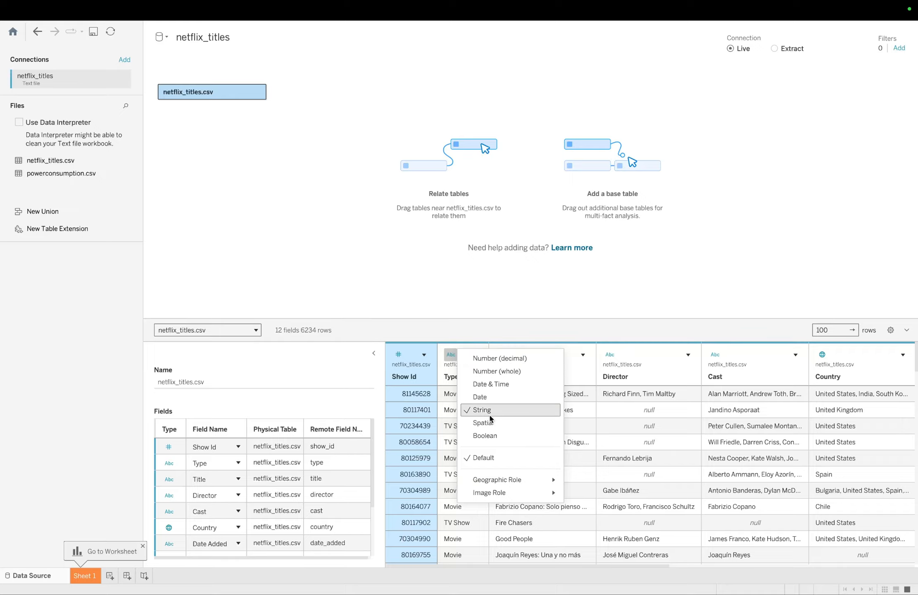
left_click(444, 379)
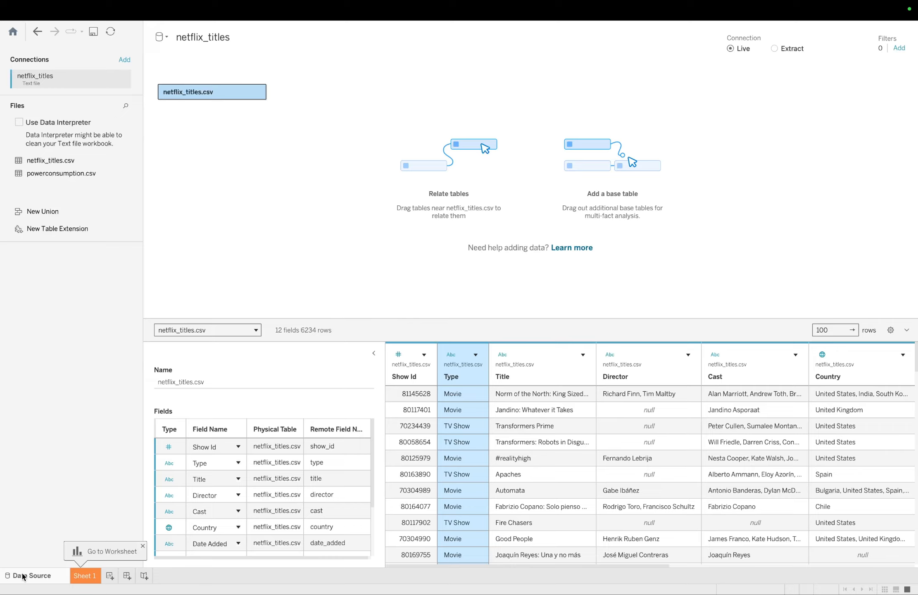
Return to the start page, then switch to the browser and show the Tableau folder in Google Drive.
left_click(12, 31)
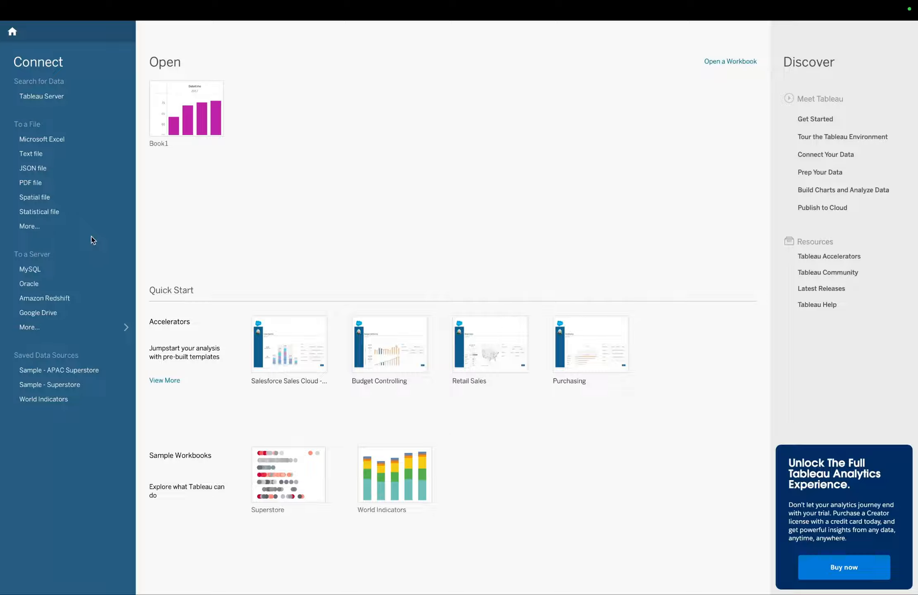
key("ctrl+Up")
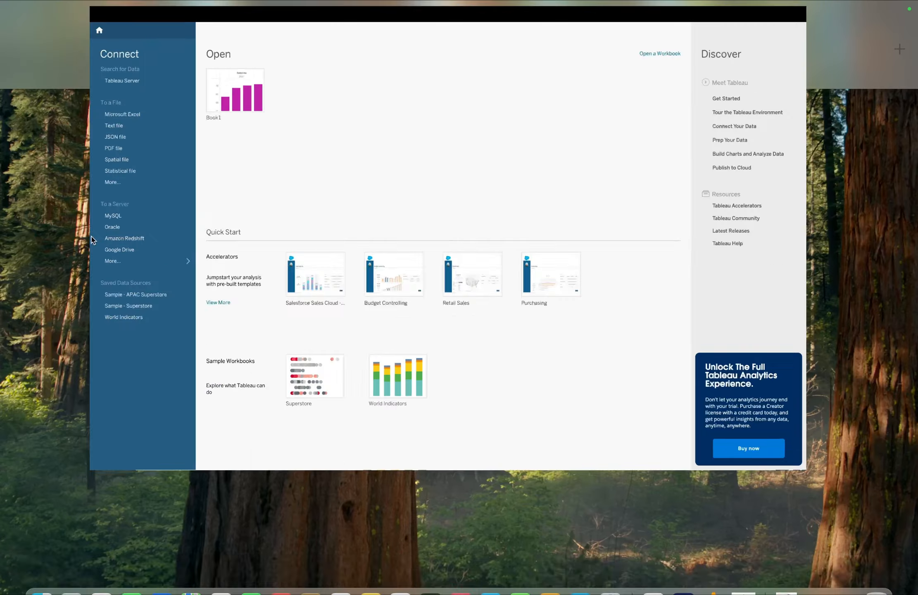
left_click(583, 70)
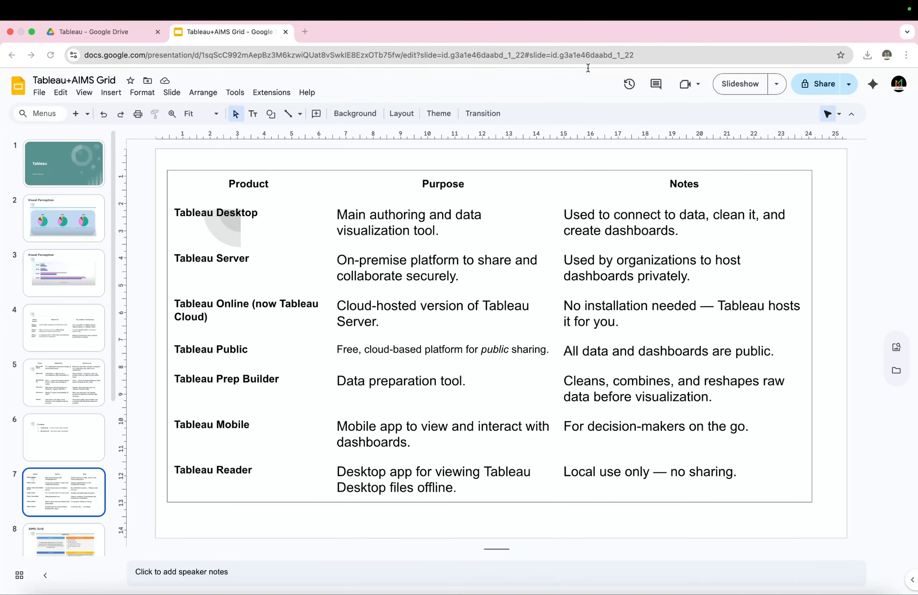
left_click(105, 30)
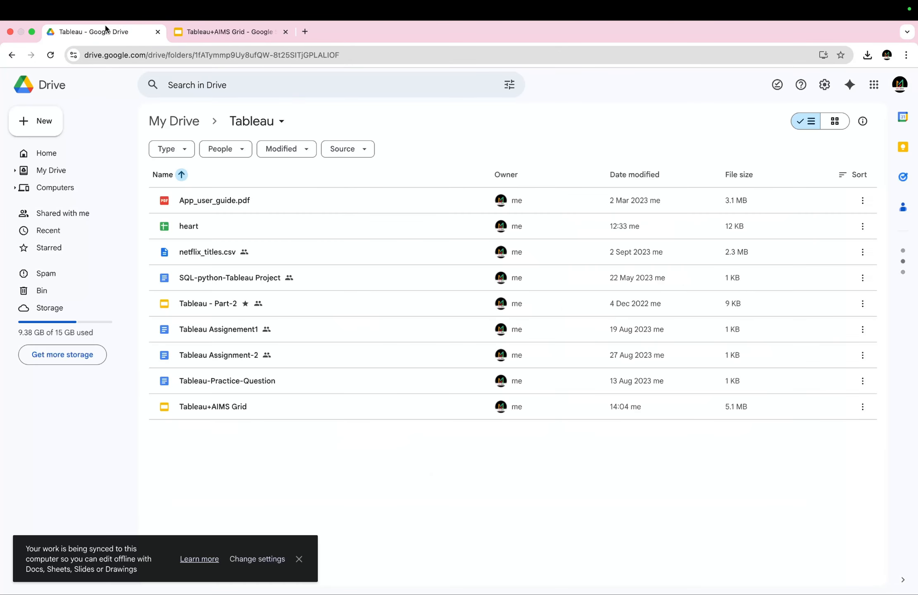
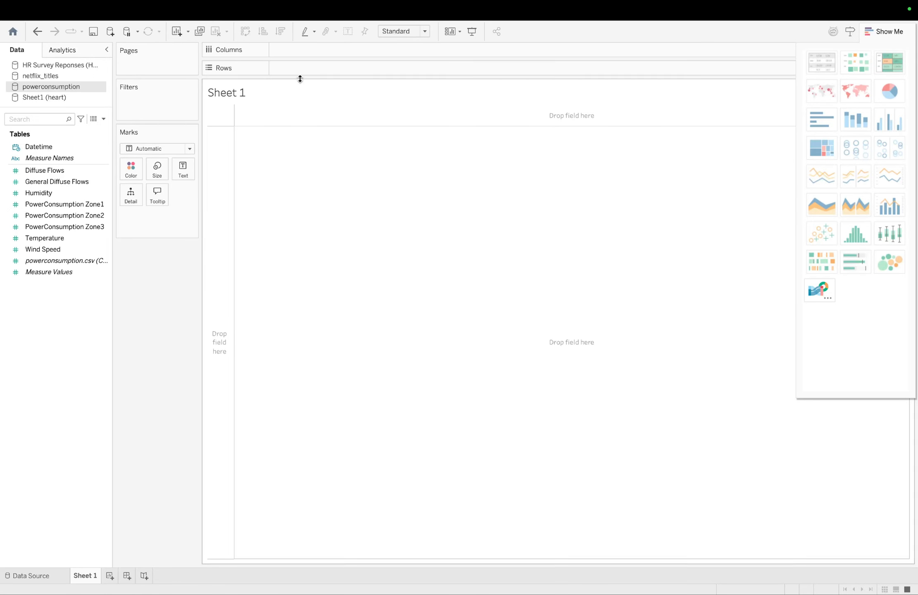
left_click(33, 182)
left_click_drag(33, 182, 304, 152)
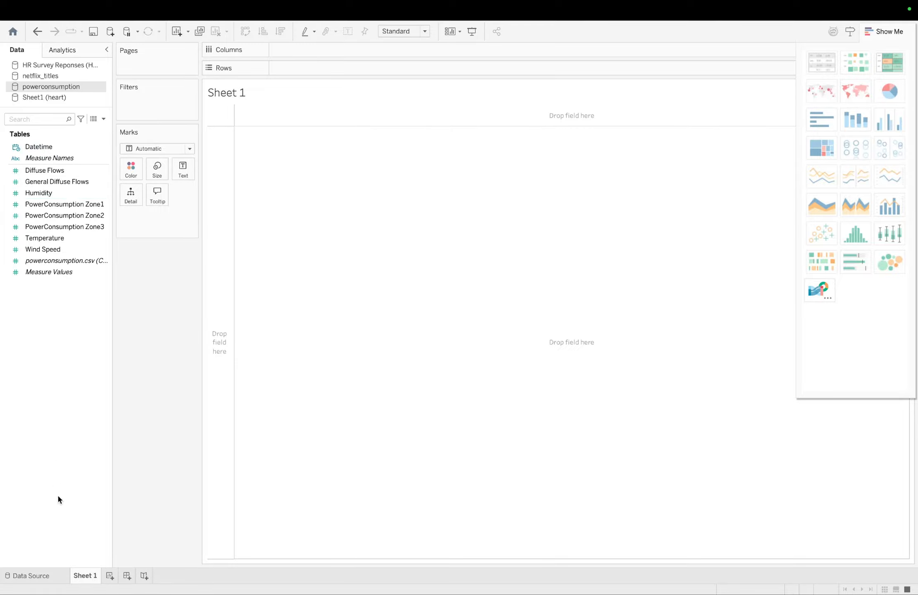
Show the powerconsumption data source and enlarge its data preview by resizing the canvas and field list areas.
left_click(34, 577)
scroll(514, 460, "right", 5)
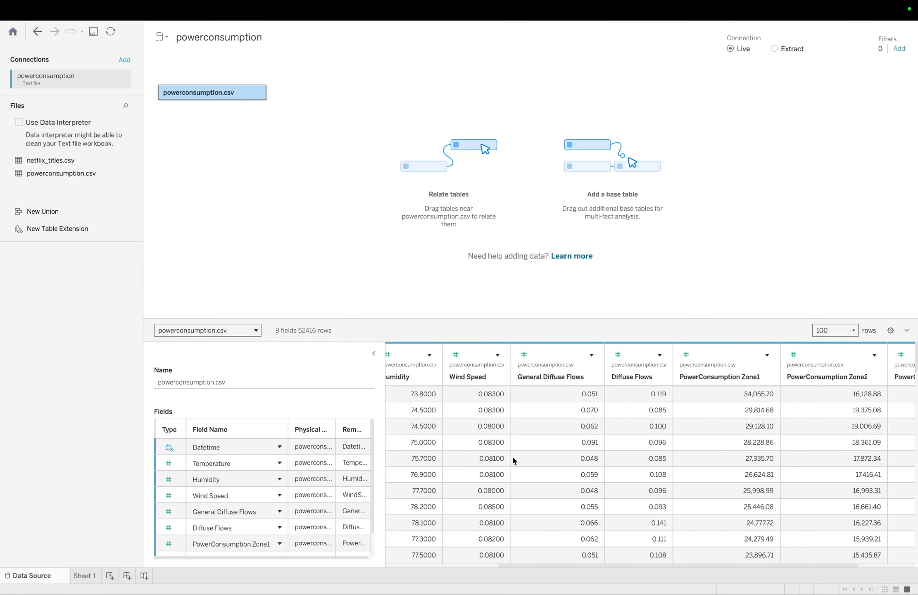
scroll(513, 459, "left", 5)
scroll(514, 460, "right", 2)
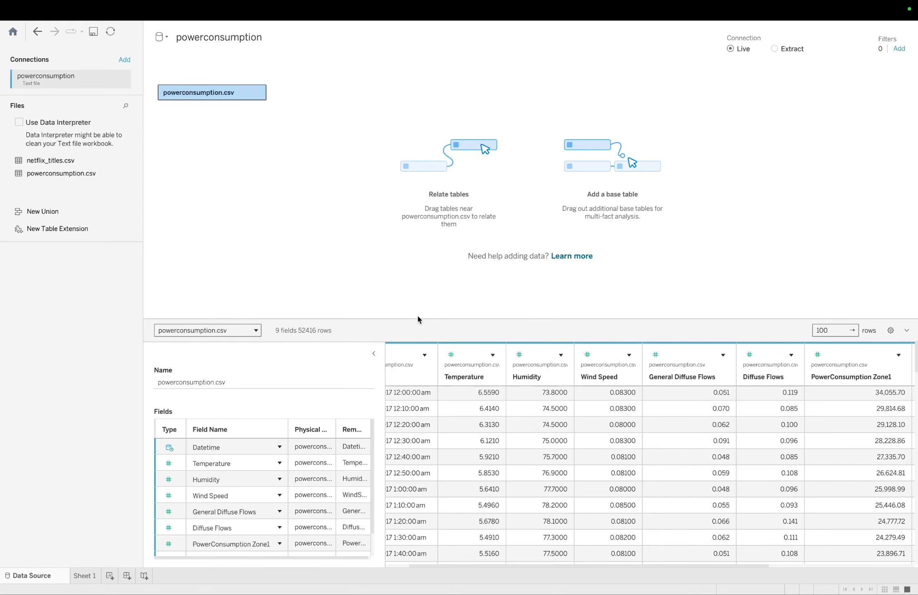
left_click_drag(417, 321, 420, 256)
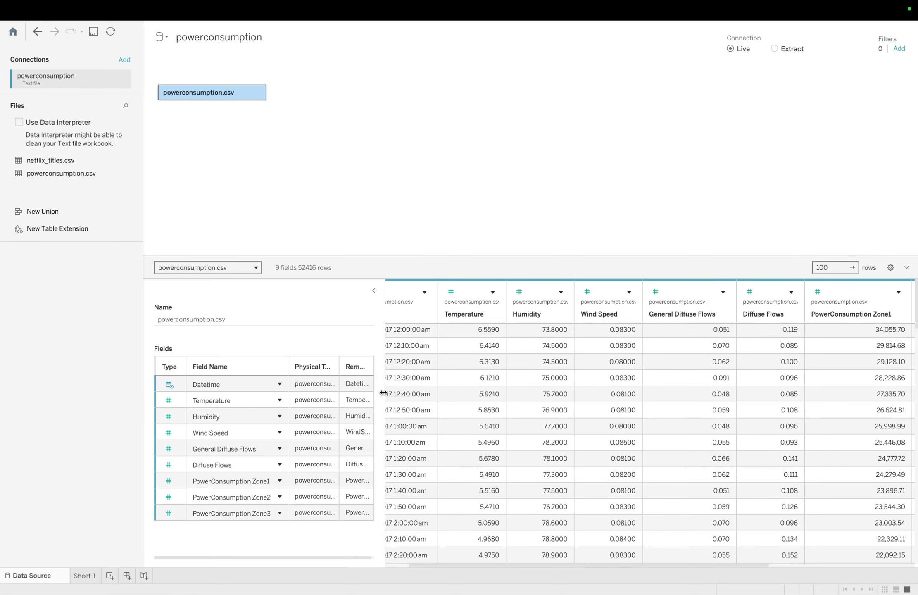
left_click_drag(375, 391, 354, 393)
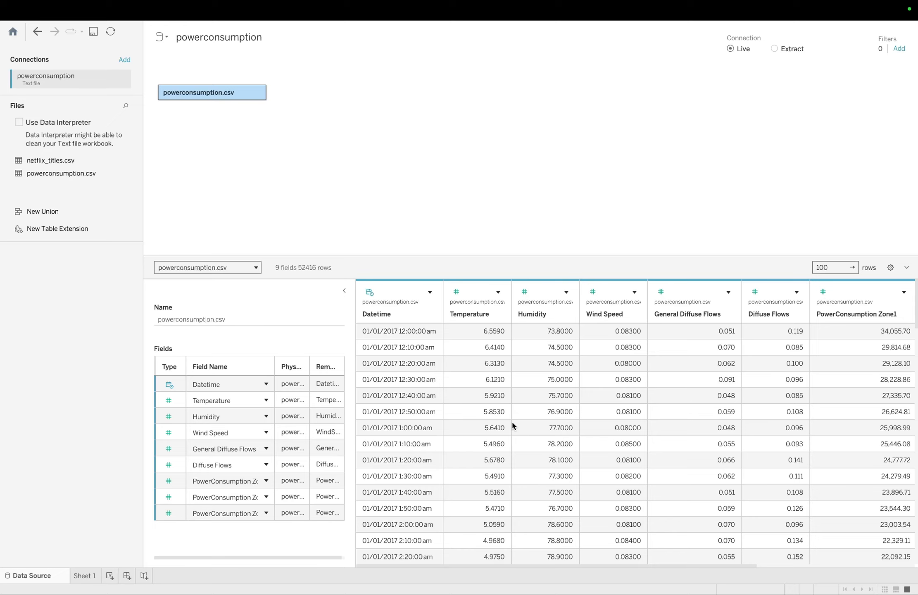
Examine the powerconsumption.csv preview from Datetime through PowerConsumption Zone3, including the date and time values down the rows.
scroll(511, 420, "right", 5)
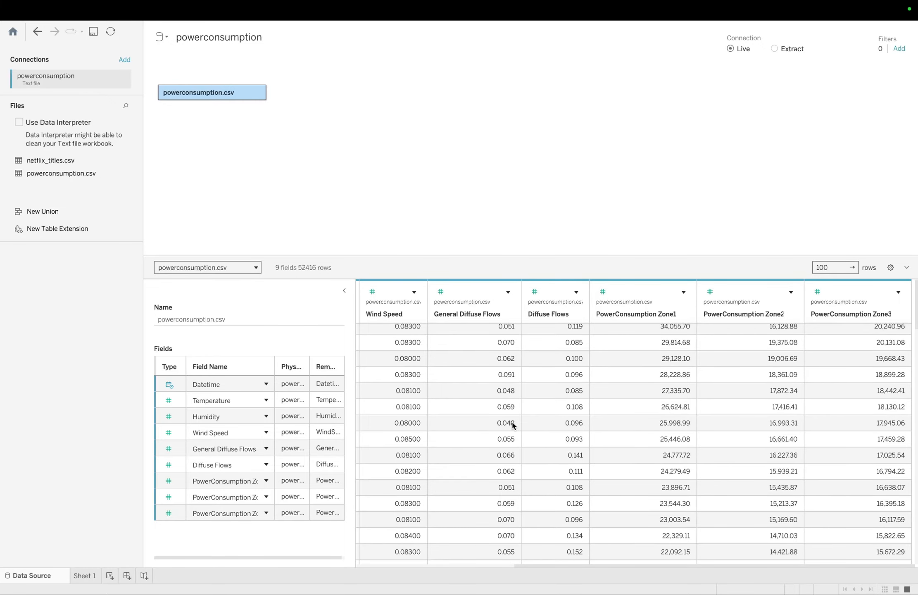
scroll(512, 425, "left", 5)
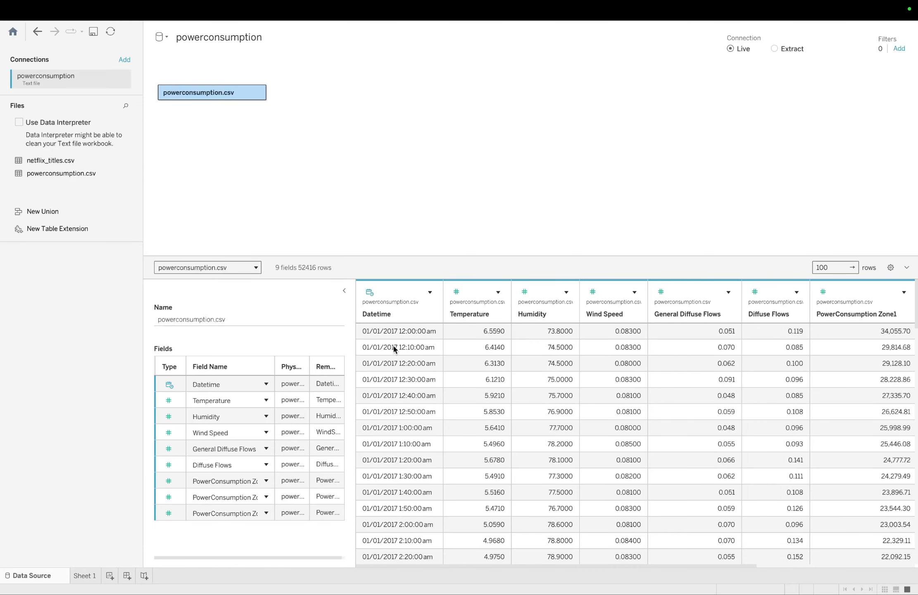
scroll(387, 375, "down", 5)
scroll(387, 375, "up", 5)
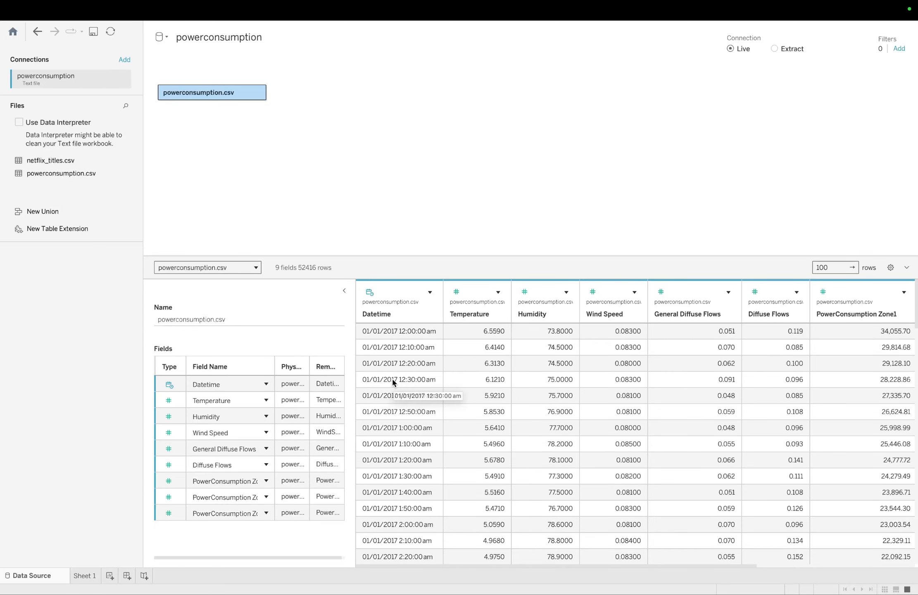
scroll(391, 377, "down", 15)
scroll(393, 382, "up", 15)
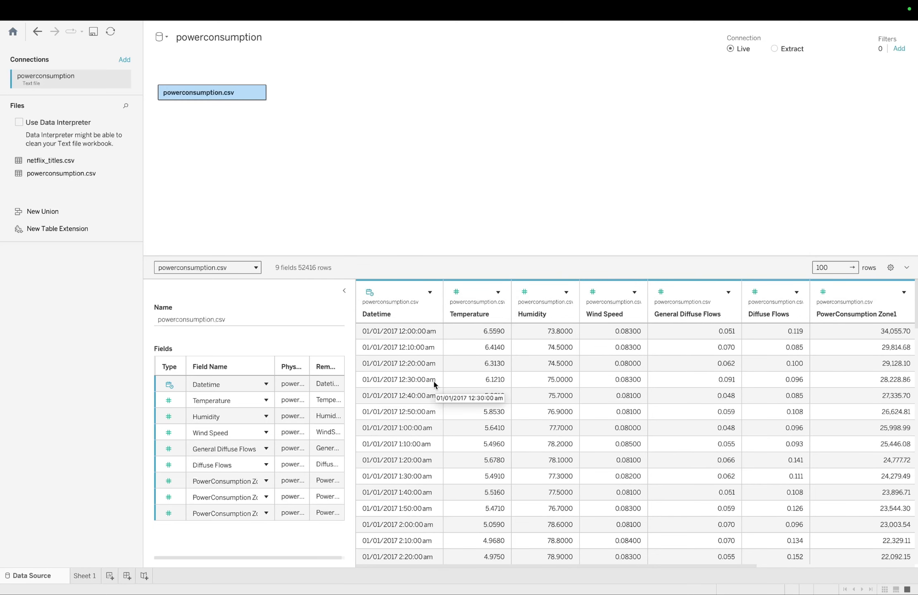
Place Datetime on Rows in Sheet 1 at year level, briefly trying it on Columns.
left_click(85, 575)
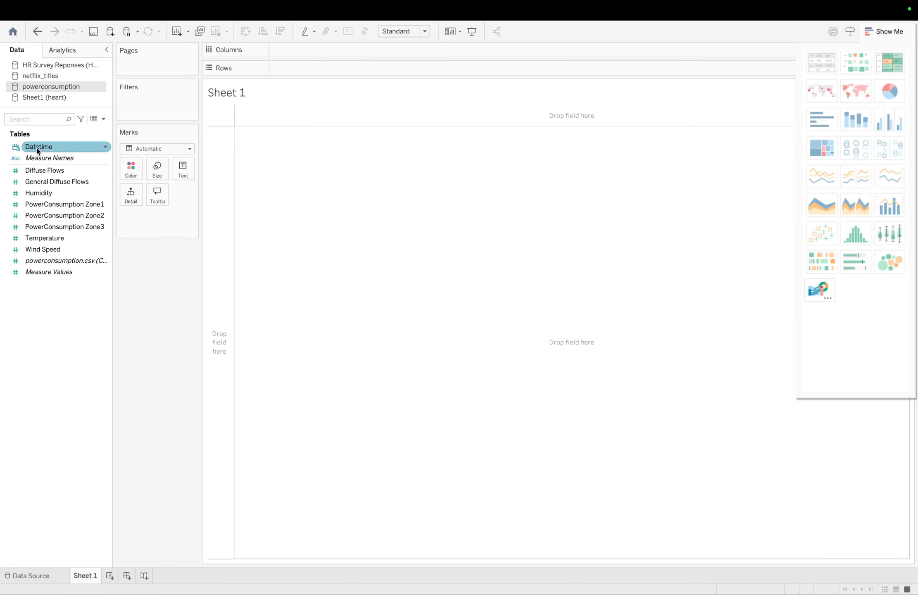
left_click_drag(37, 149, 292, 67)
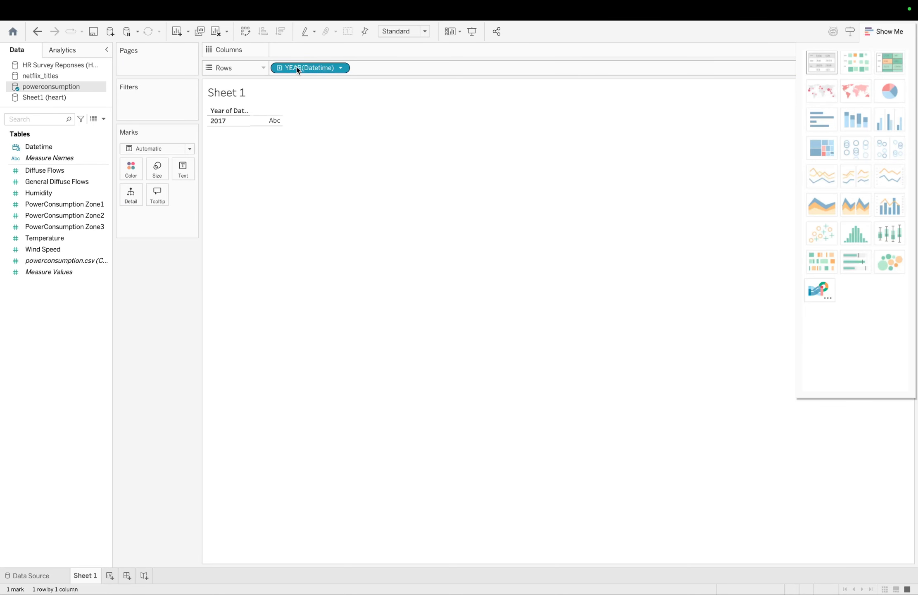
left_click_drag(296, 66, 301, 49)
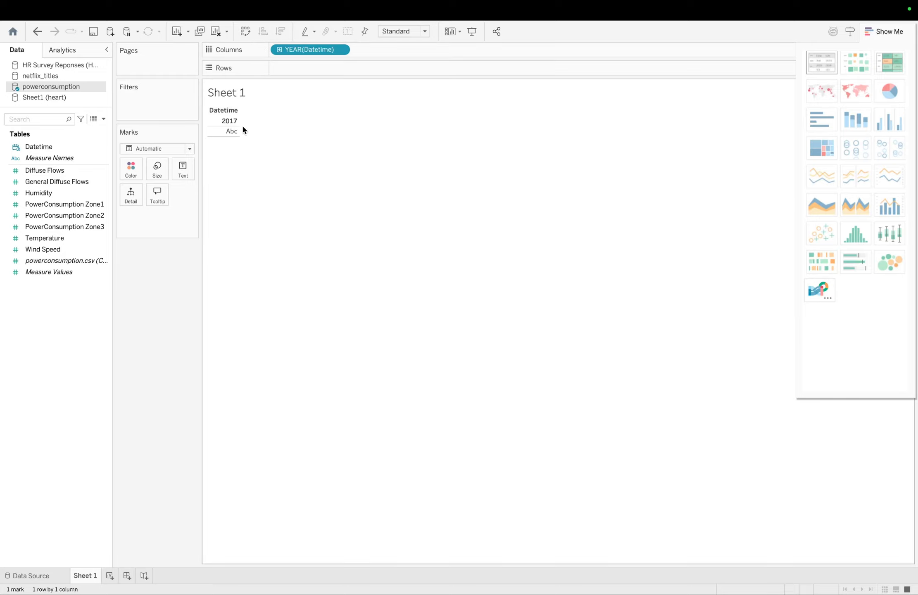
left_click_drag(299, 49, 303, 65)
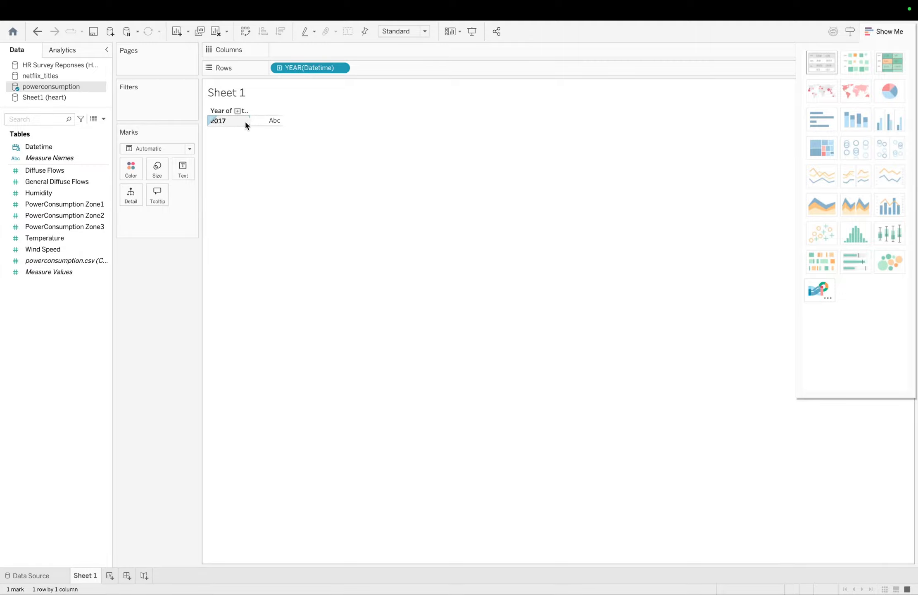
mouse_move(275, 121)
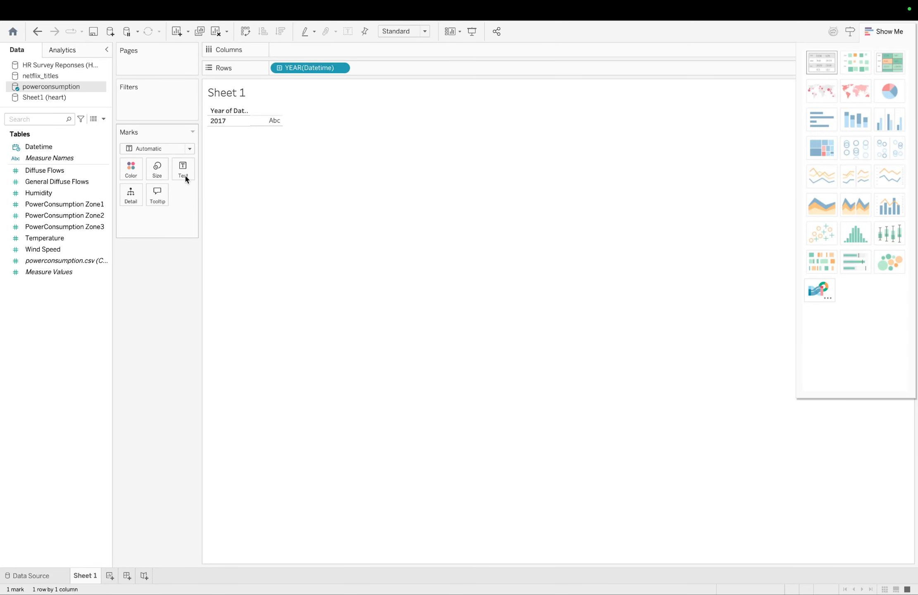
Drill Datetime on Rows down from year to quarter, month and day.
left_click(280, 69)
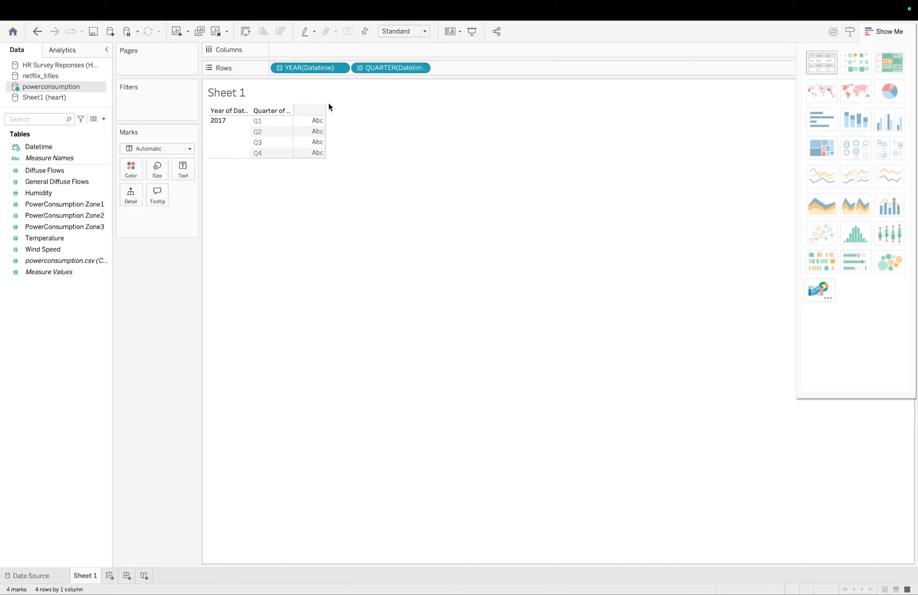
left_click(360, 68)
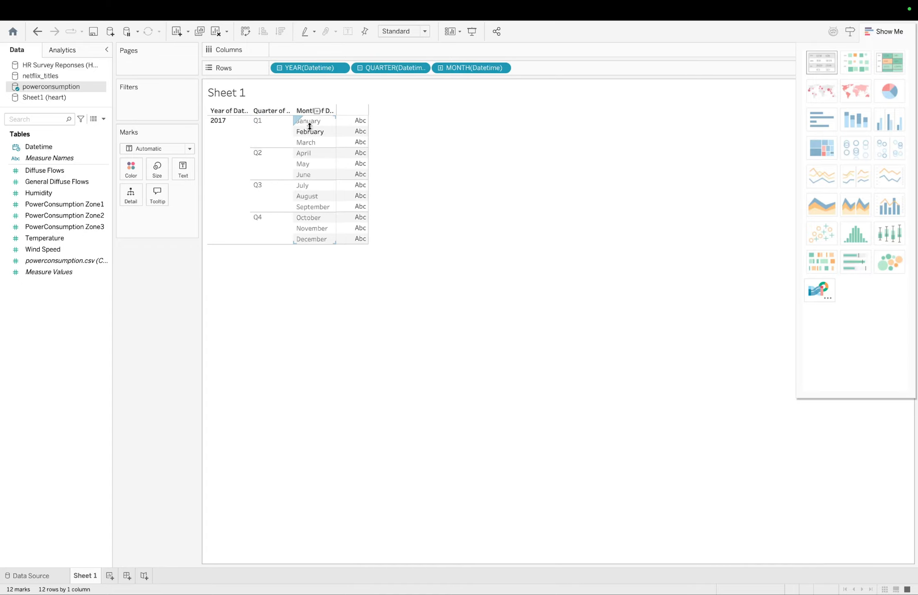
left_click(440, 68)
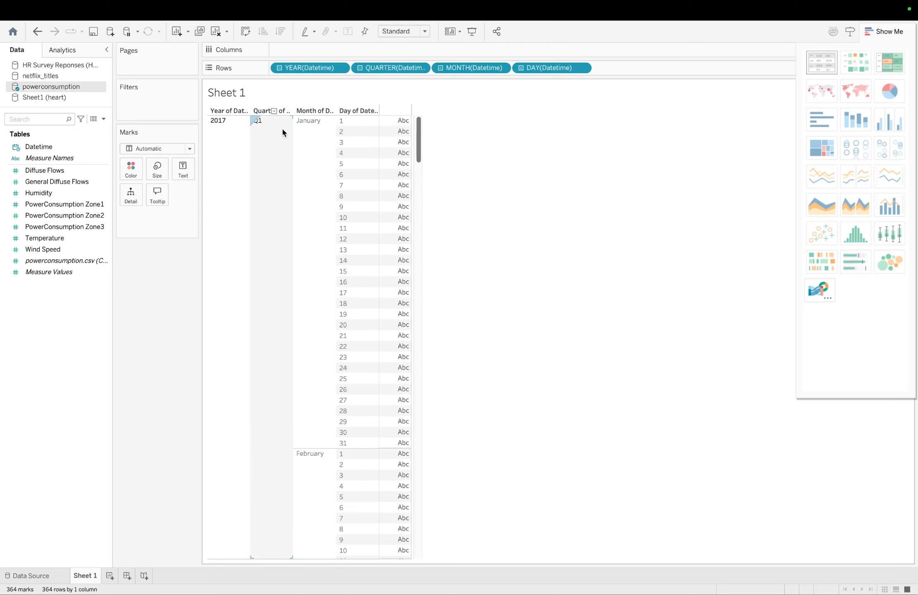
Examine the year, quarter, month and day headers of the table from January through December.
left_click(245, 128)
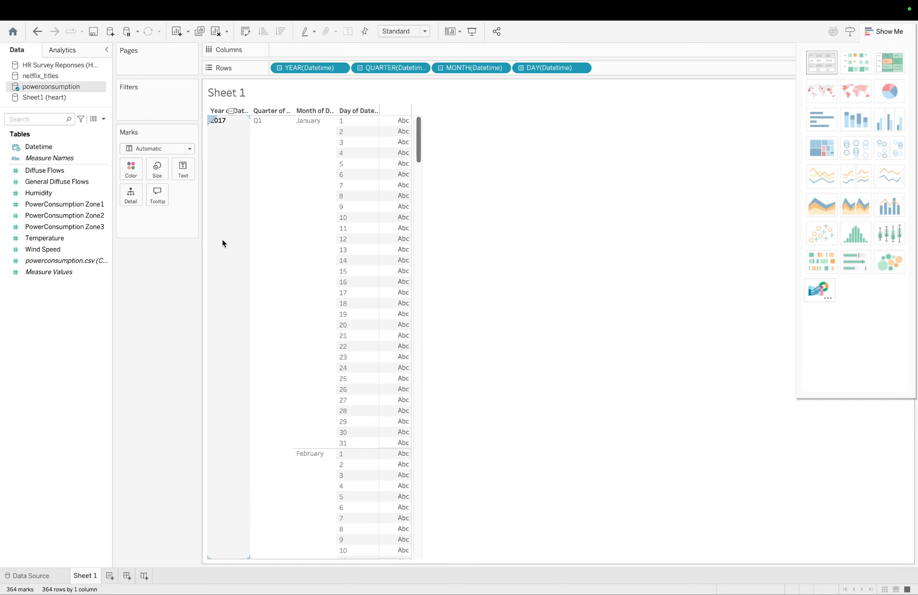
left_click(280, 146)
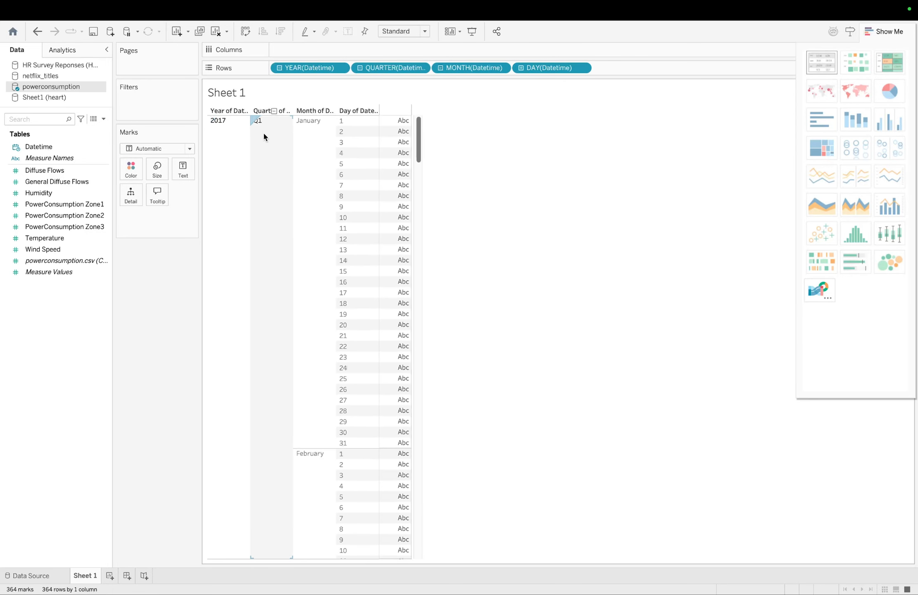
left_click(304, 190)
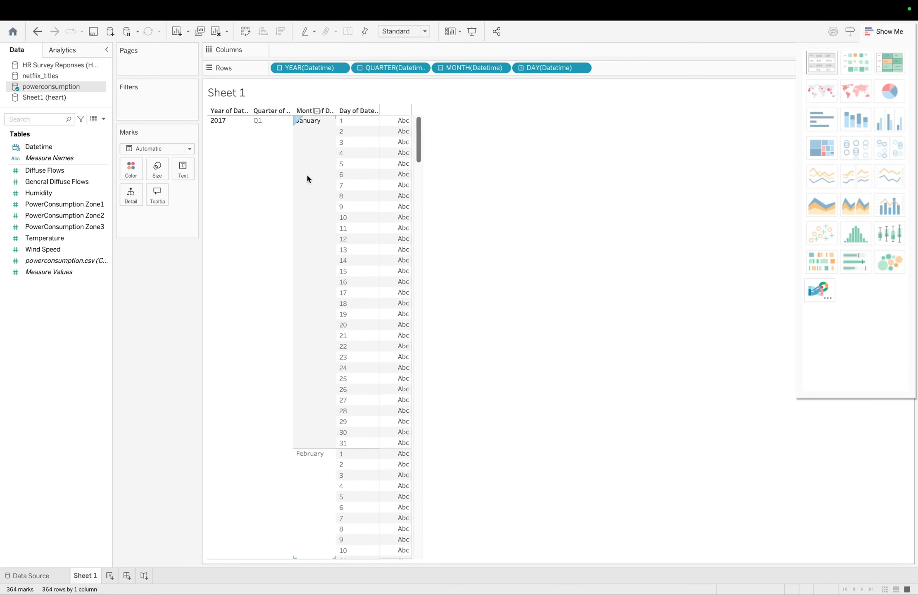
left_click(360, 124)
scroll(350, 280, "down", 20)
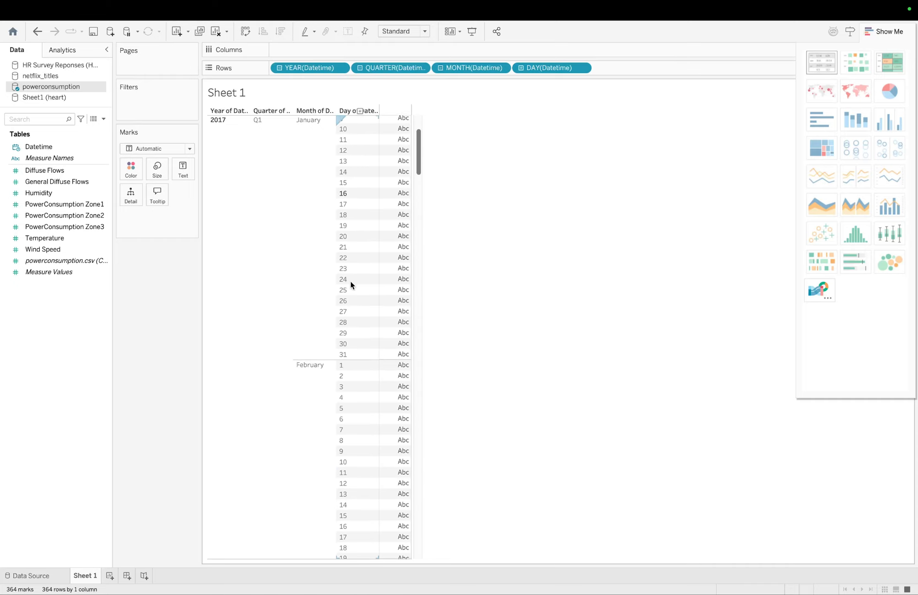
scroll(350, 280, "up", 20)
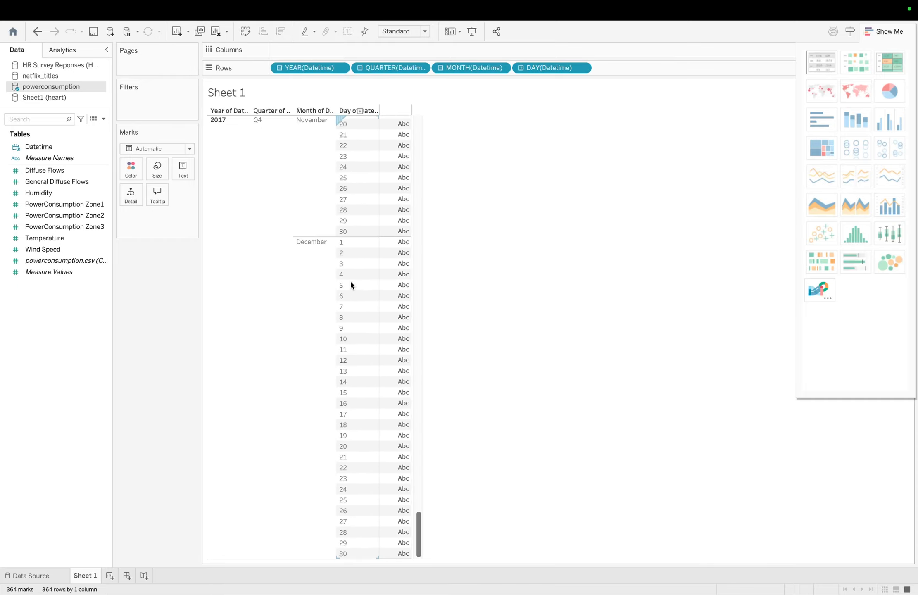
Drill Datetime further down to hour, minute and second, and look through the resulting rows.
left_click(521, 68)
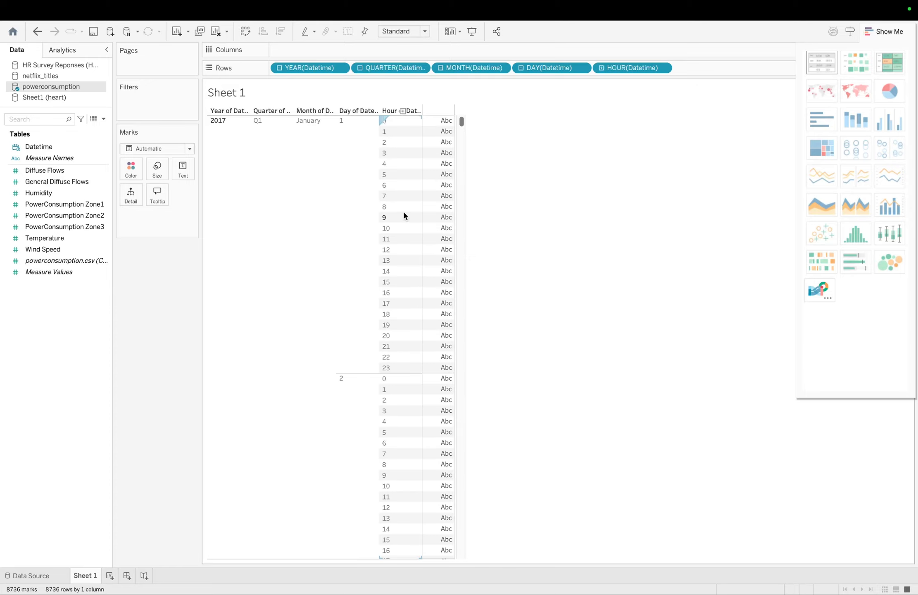
left_click(602, 69)
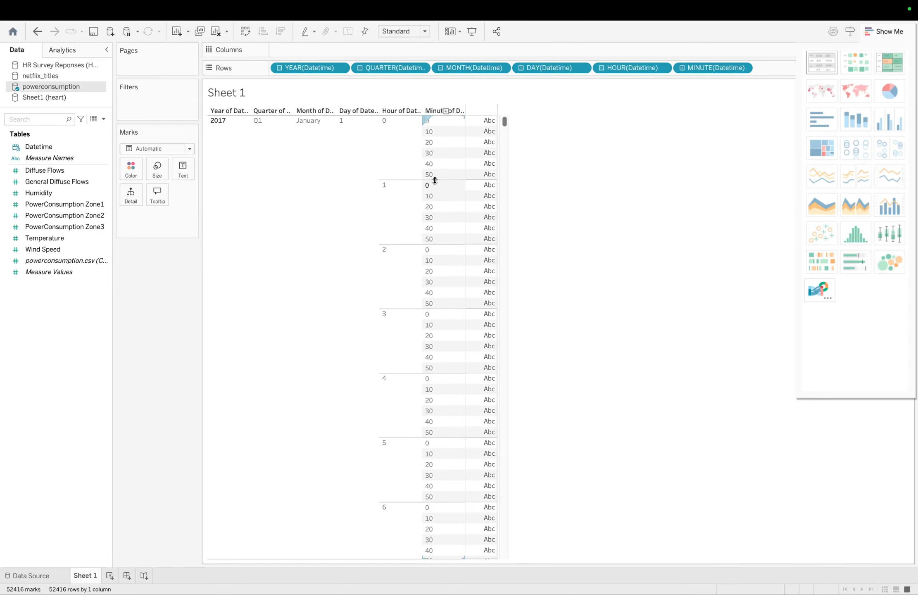
left_click(682, 71)
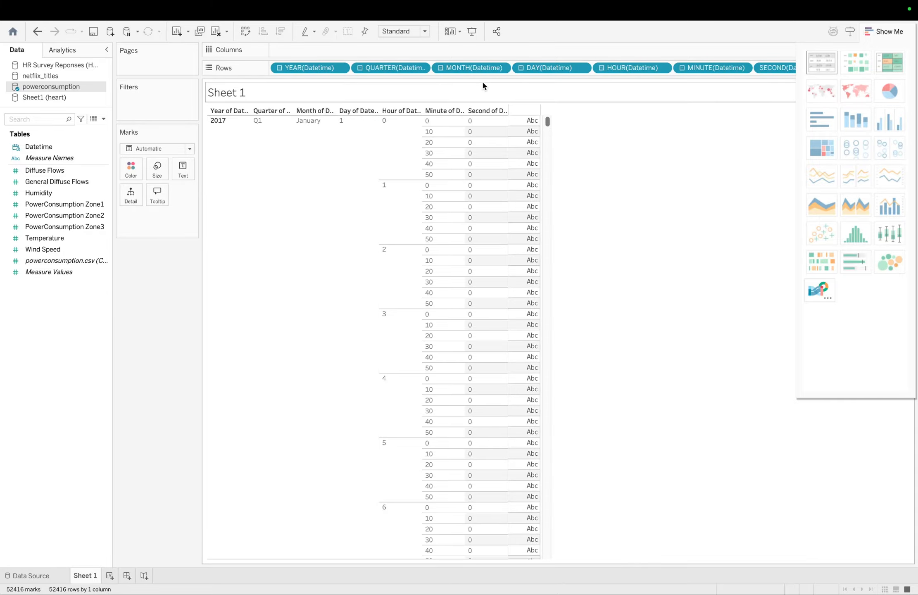
scroll(542, 230, "down", 10)
scroll(542, 230, "up", 10)
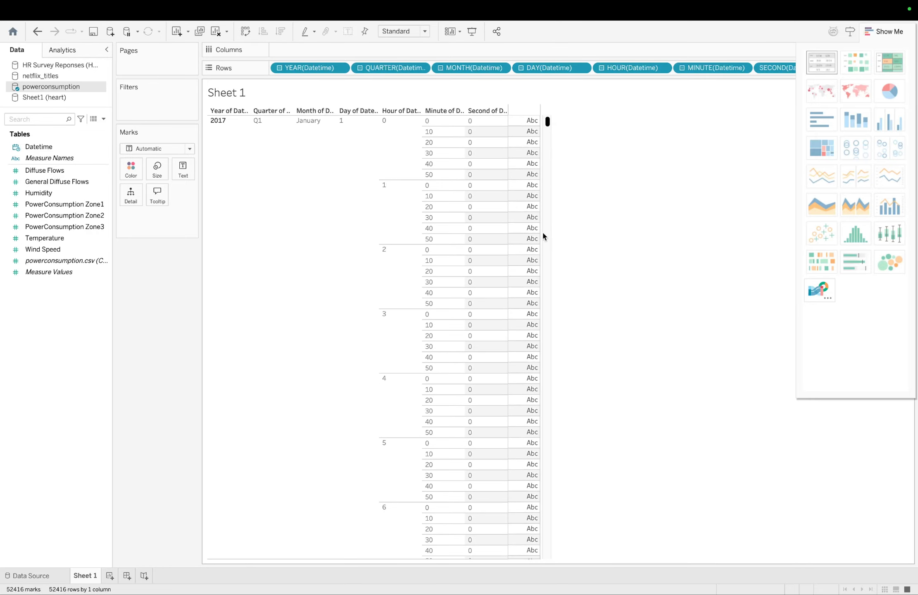
Move the Show Me palette aside and remove the second, minute, hour and day levels of Datetime from Rows.
left_click_drag(882, 31, 914, 98)
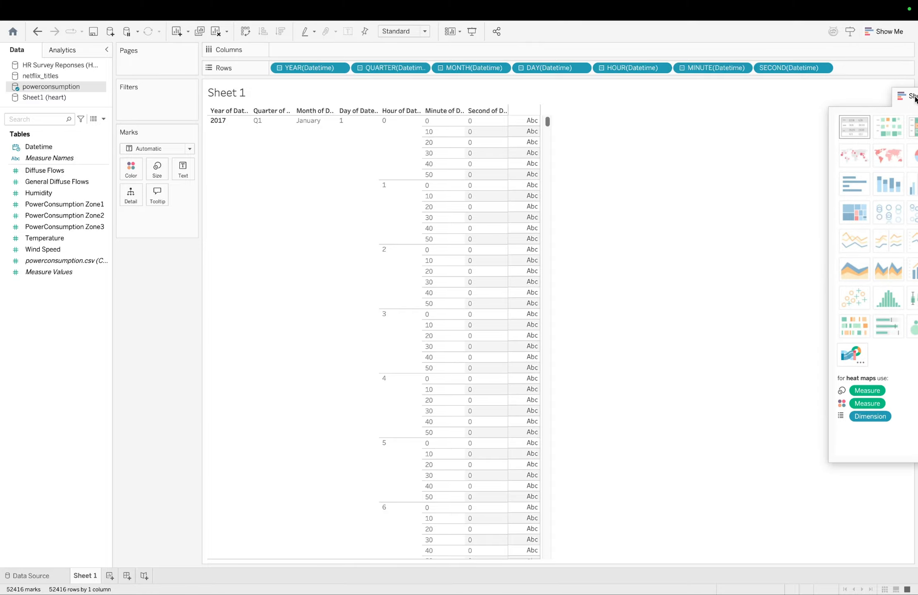
left_click_drag(773, 69, 706, 159)
left_click_drag(702, 69, 664, 163)
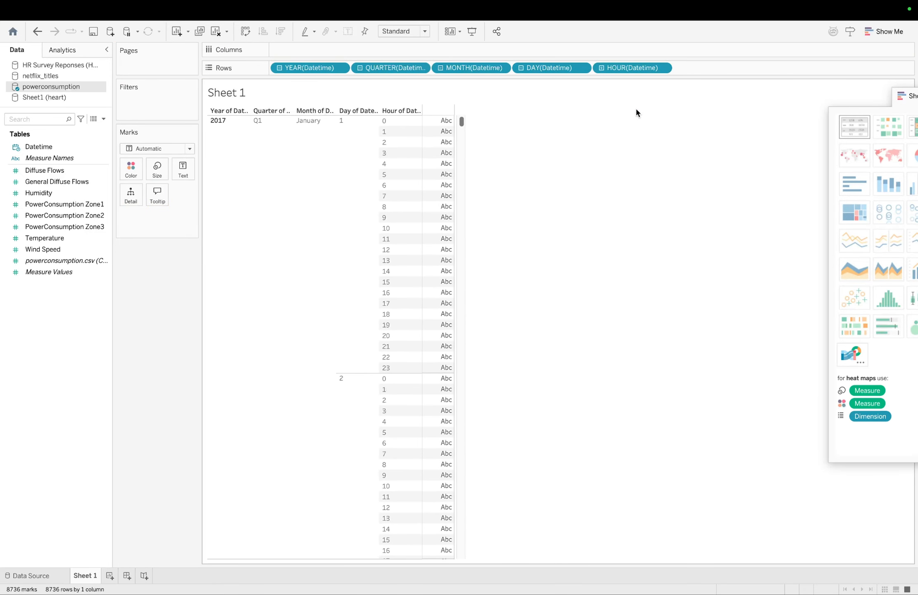
left_click_drag(624, 72, 627, 195)
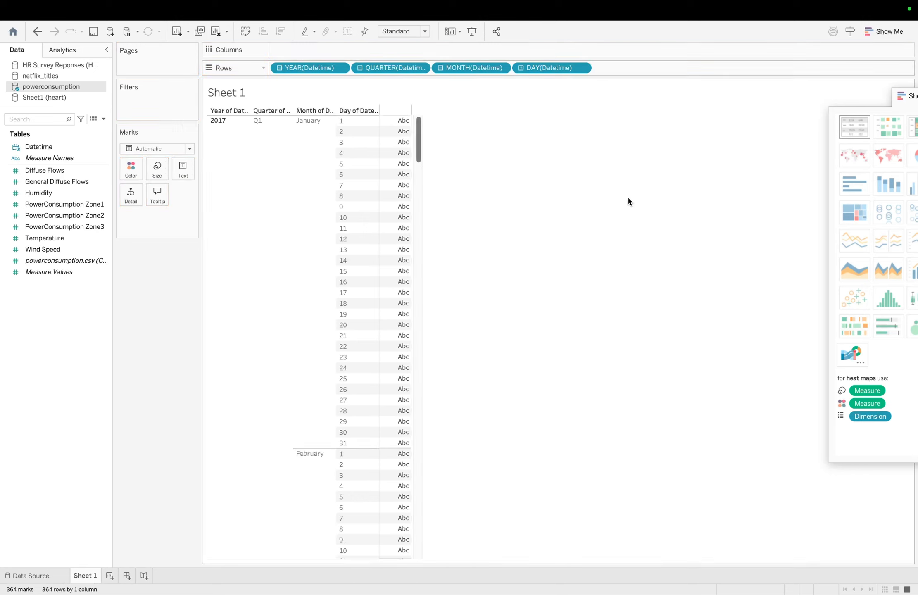
left_click_drag(535, 68, 552, 178)
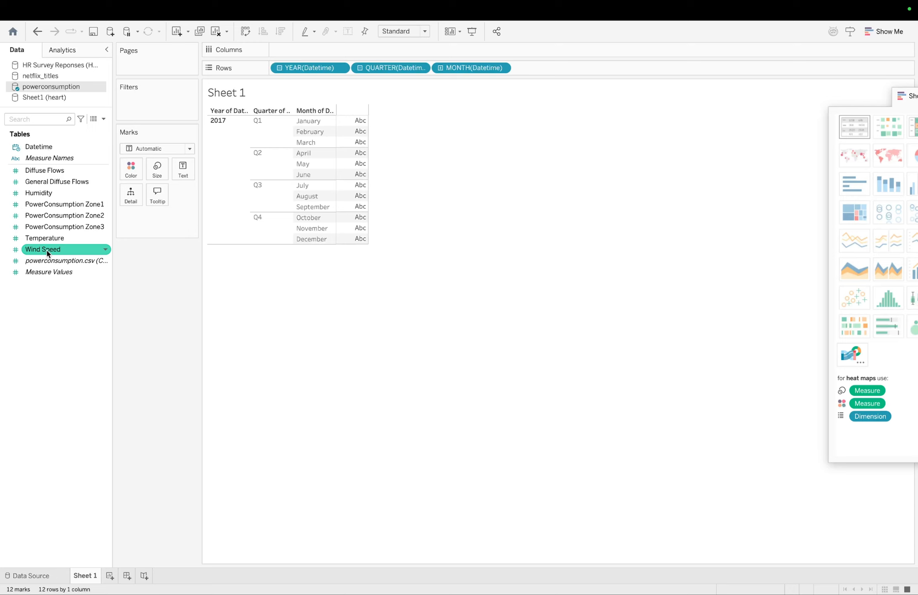
Add Wind Speed to Columns against the Datetime levels on Rows and close the Show Me palette.
left_click(219, 138)
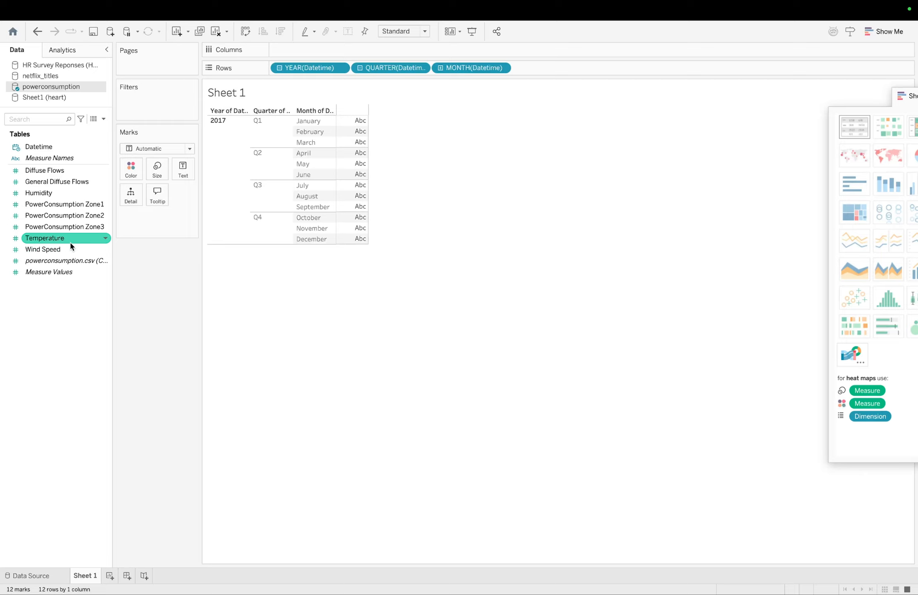
left_click_drag(42, 251, 294, 52)
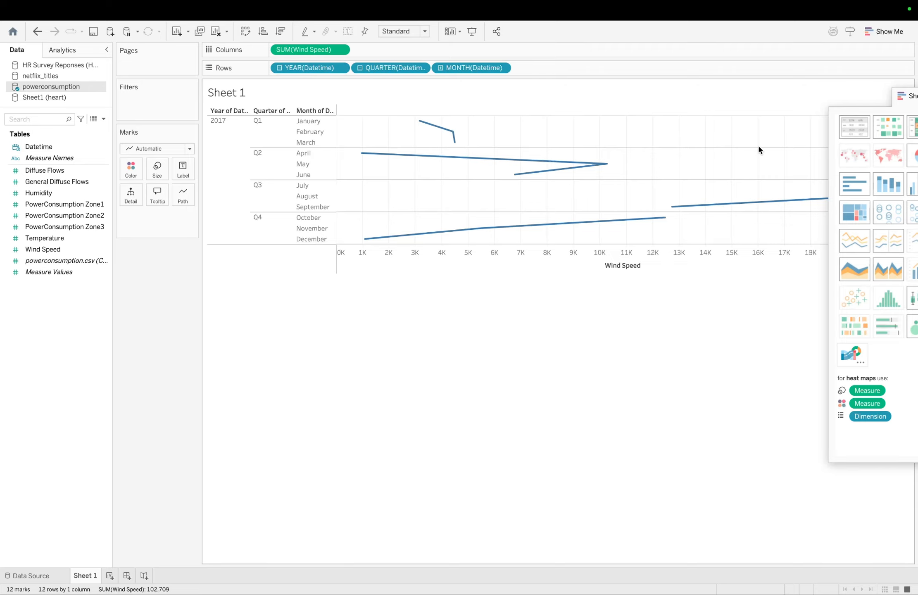
left_click_drag(899, 105, 725, 140)
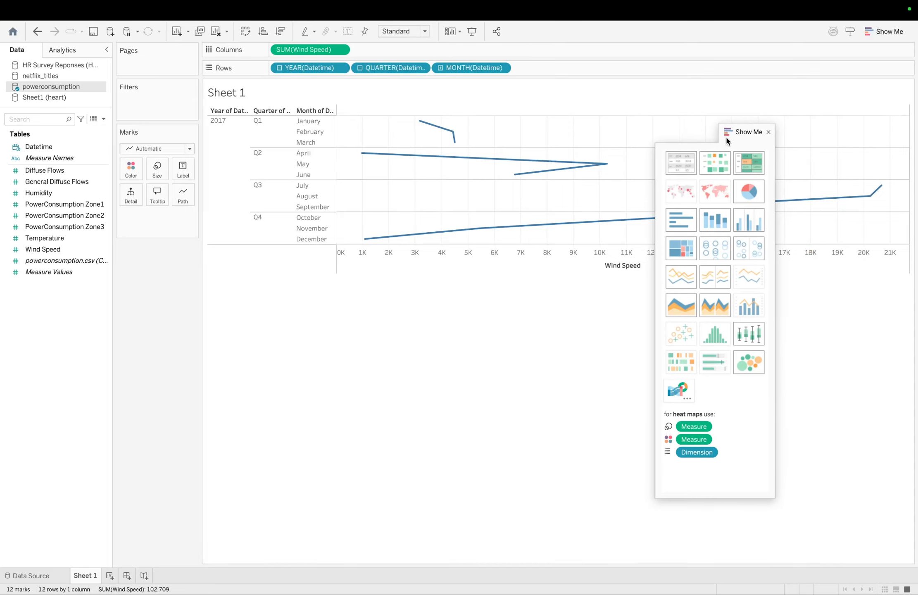
left_click(768, 132)
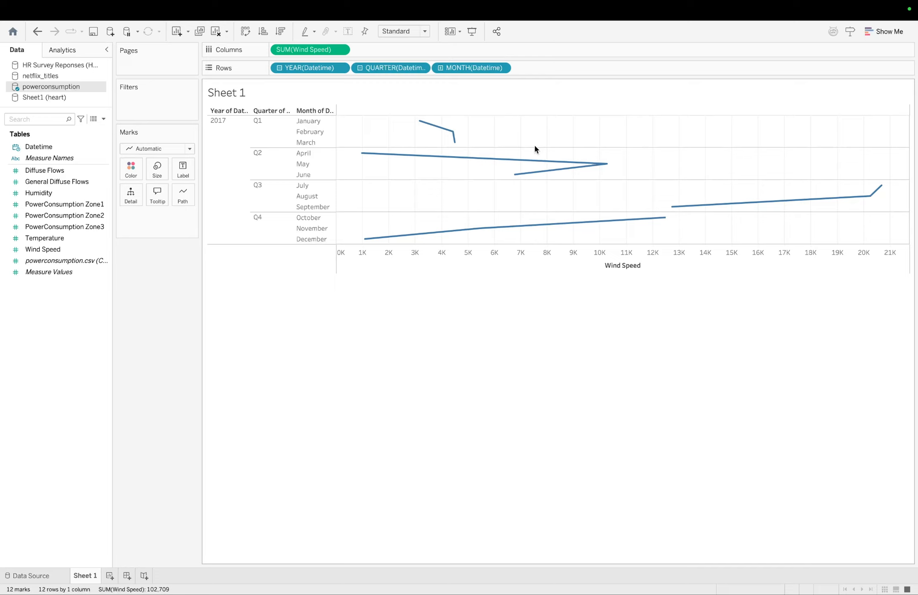
Swap rows and columns so the Datetime levels run across and Wind Speed runs vertically, and inspect the January point.
mouse_move(444, 140)
left_click(246, 32)
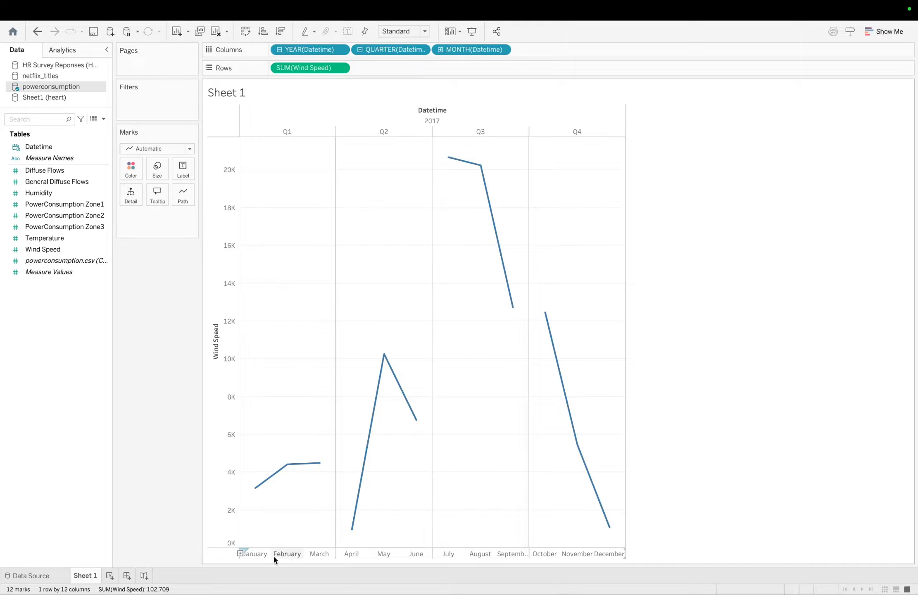
mouse_move(255, 489)
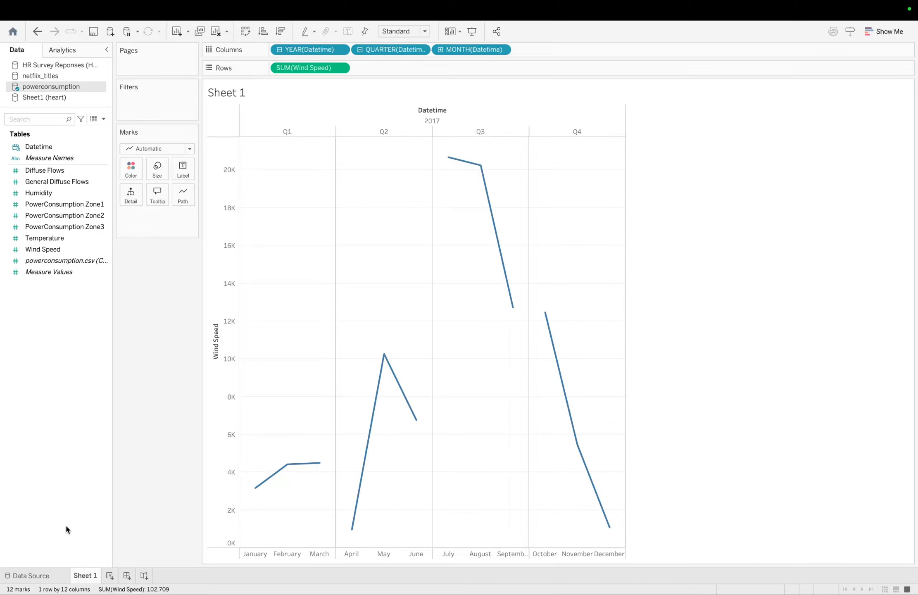
Examine the Wind Speed values in the powerconsumption source data and compare them with the January point on Sheet 1.
left_click(29, 576)
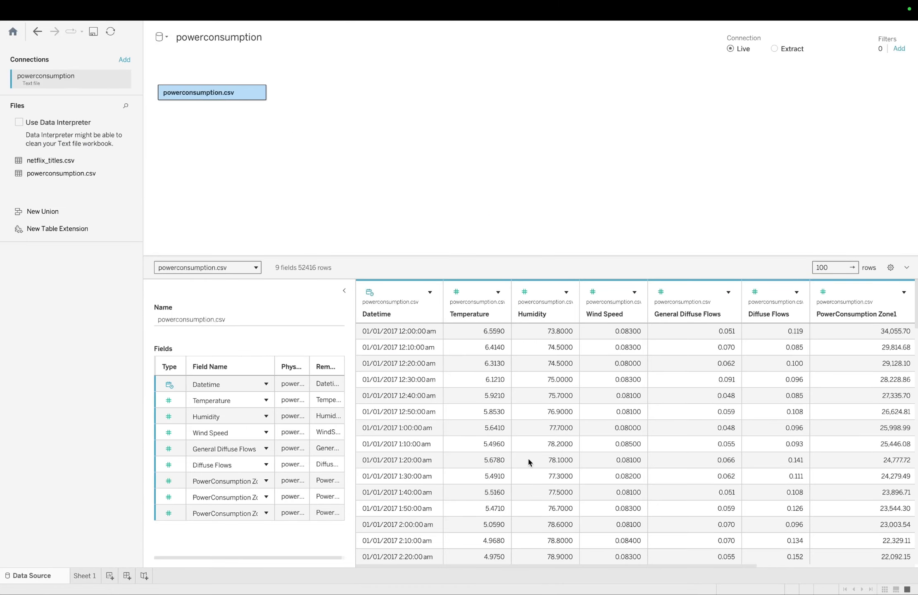
scroll(527, 456, "right", 5)
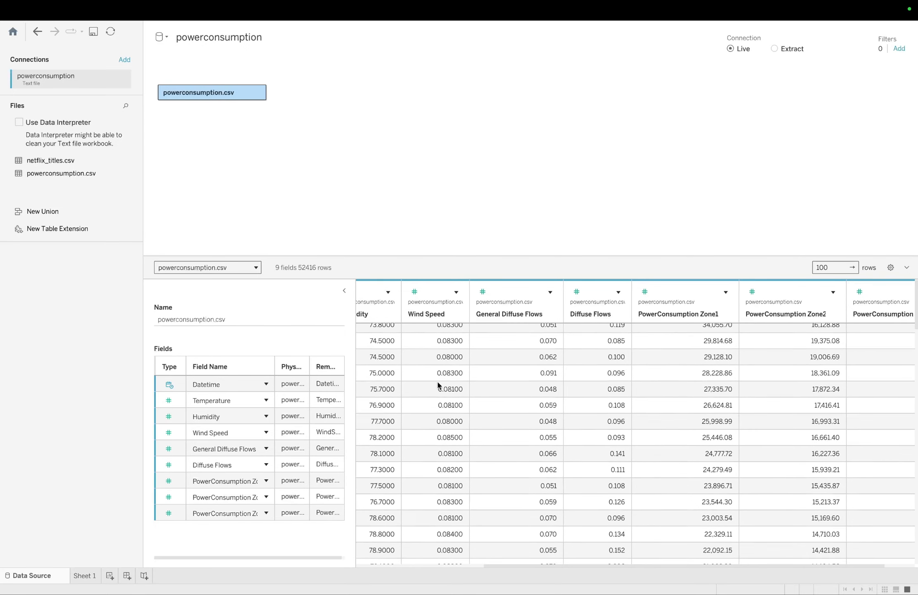
scroll(438, 383, "down", 3)
scroll(438, 386, "up", 3)
scroll(437, 385, "down", 20)
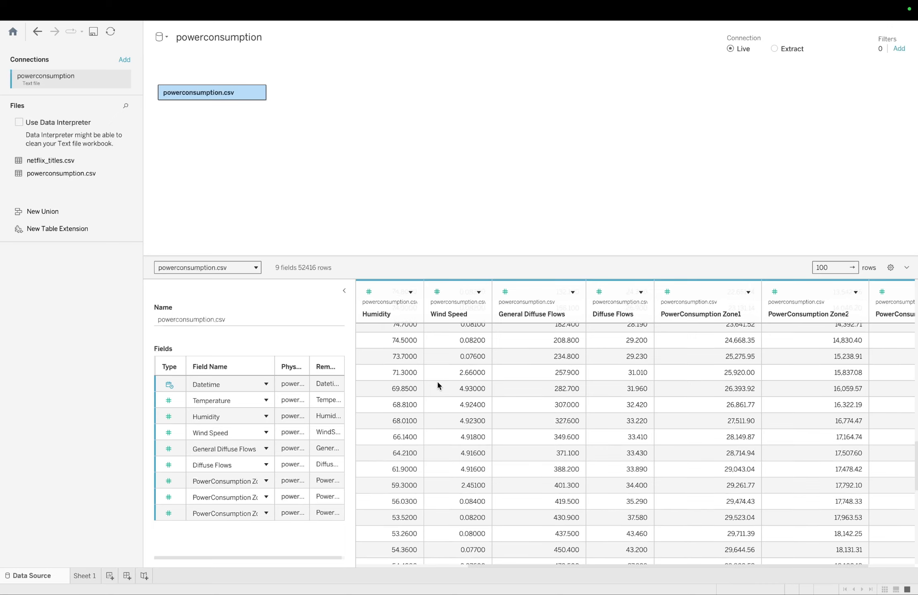
scroll(438, 385, "up", 18)
scroll(437, 380, "down", 10)
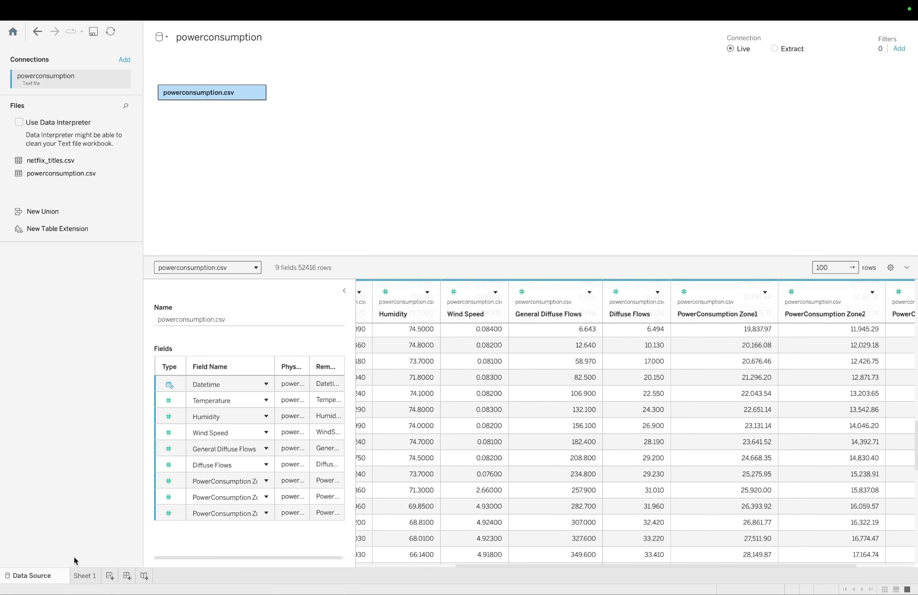
left_click(82, 576)
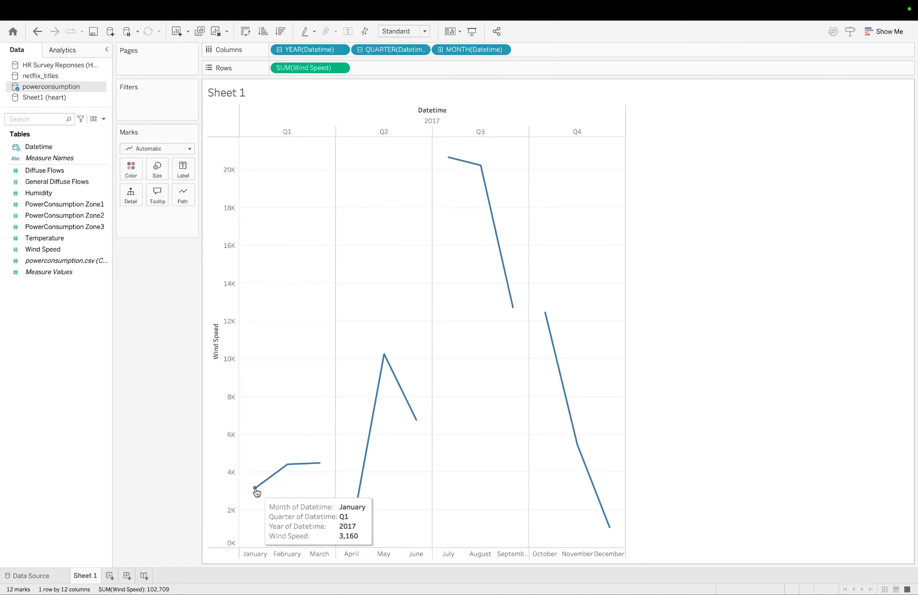
left_click(25, 576)
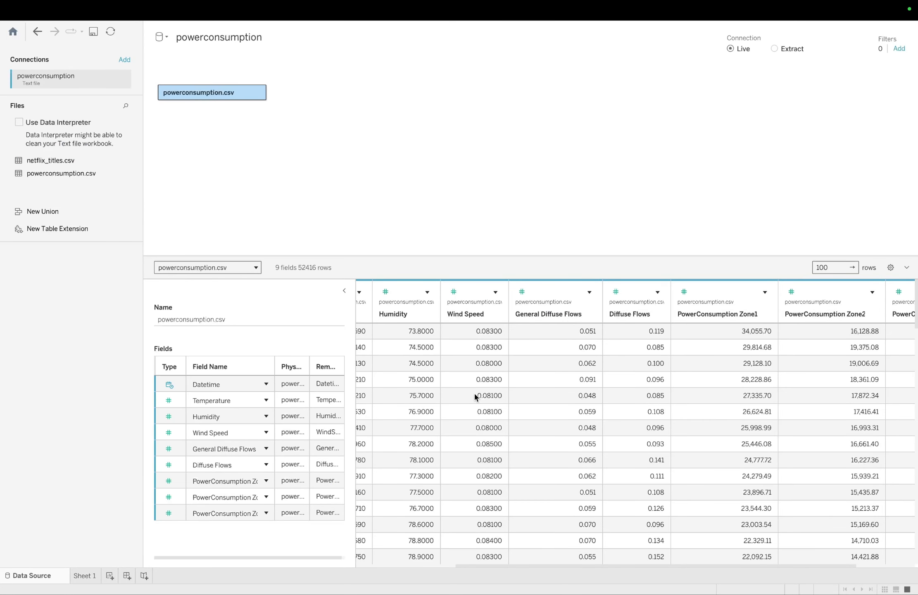
scroll(473, 392, "down", 3)
scroll(474, 394, "down", 10)
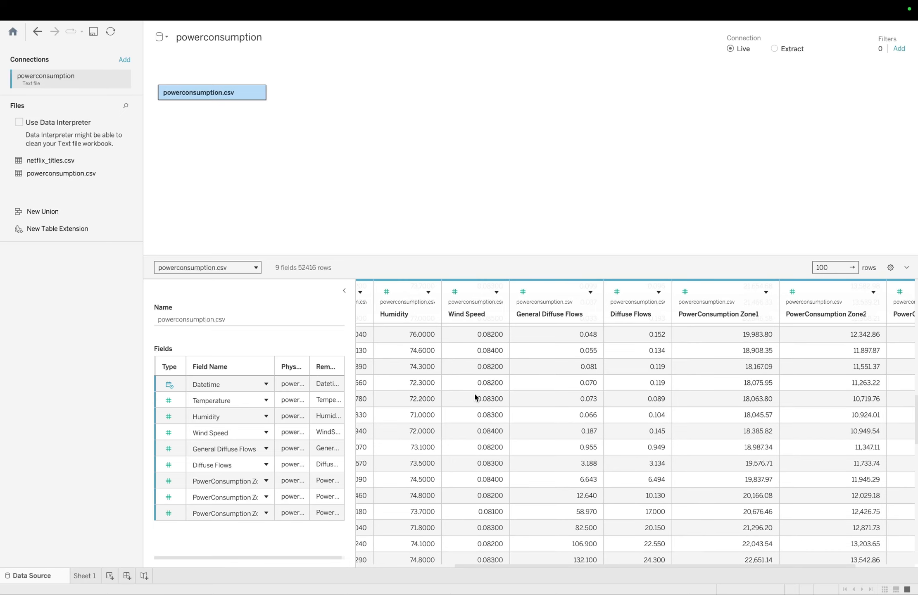
Change the aggregation of Wind Speed on Sheet 1 from sum to Average.
left_click(80, 575)
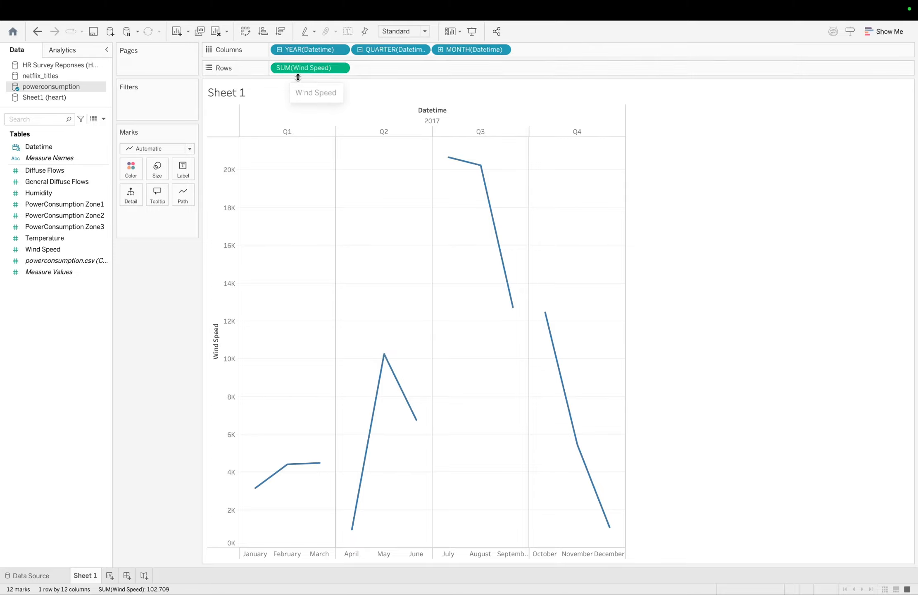
left_click(341, 68)
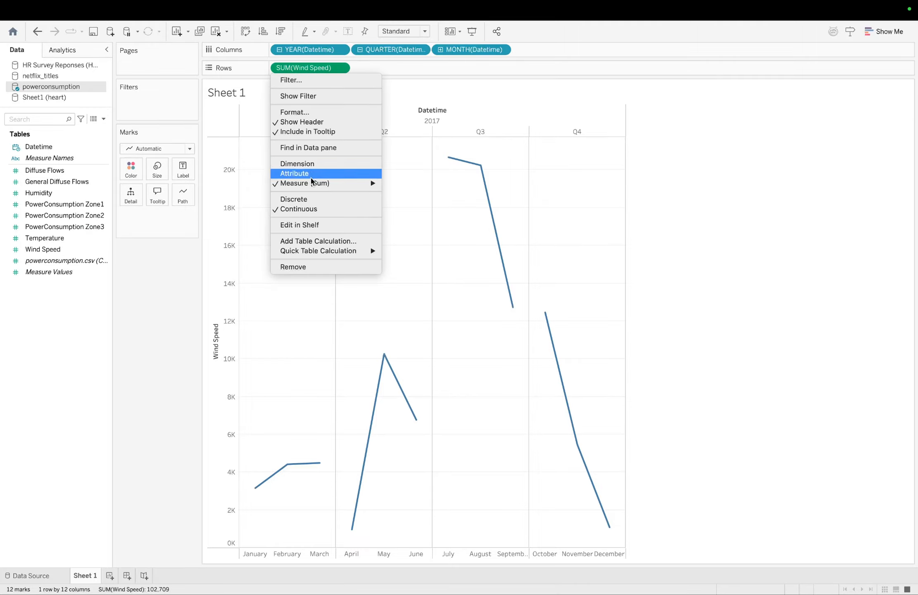
mouse_move(311, 187)
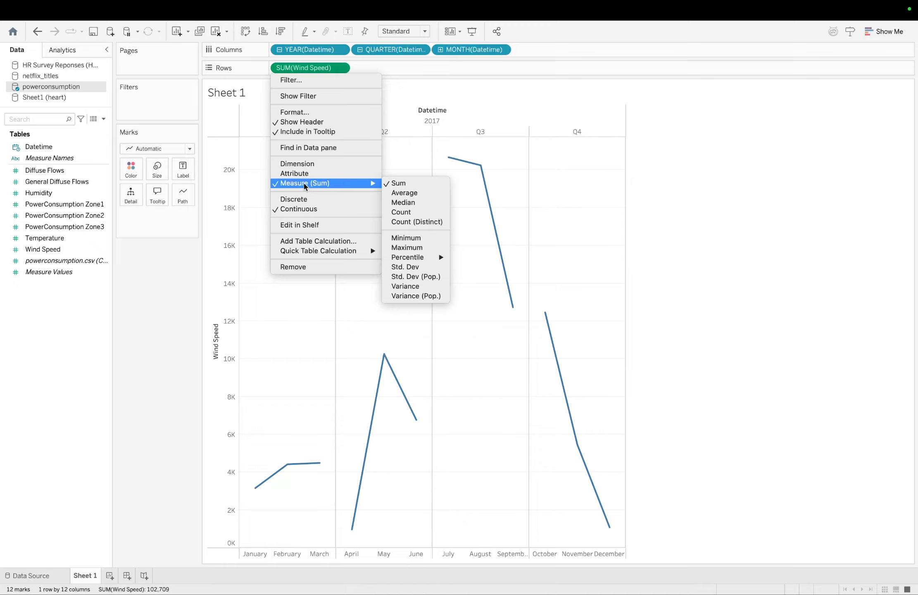
left_click(404, 193)
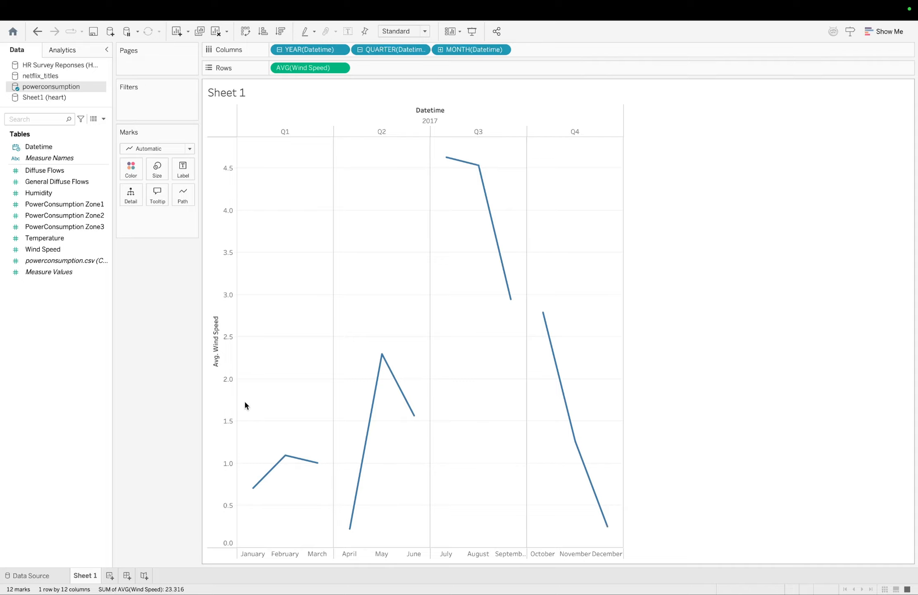
Inspect the average wind speed at the January through May points and the July point of the line chart.
mouse_move(253, 489)
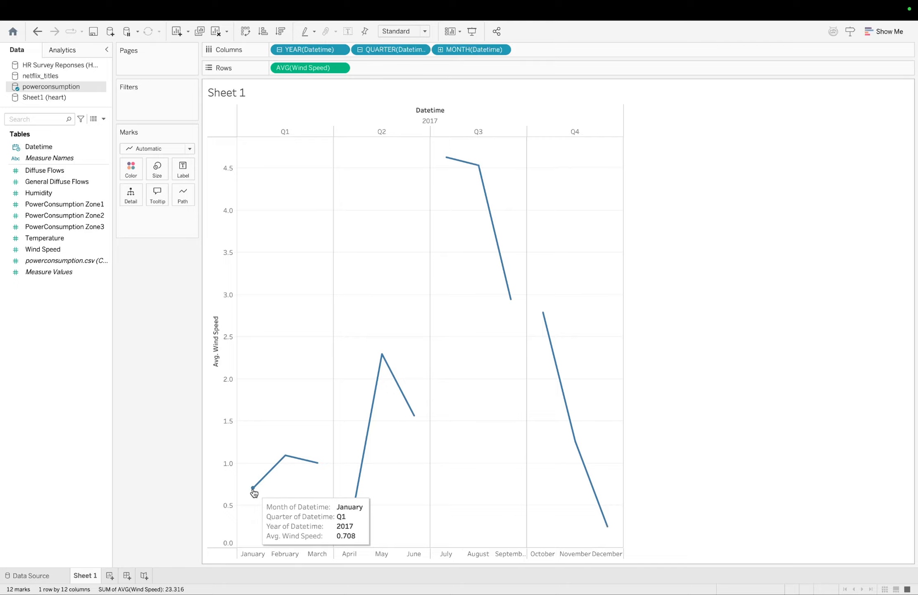
mouse_move(285, 462)
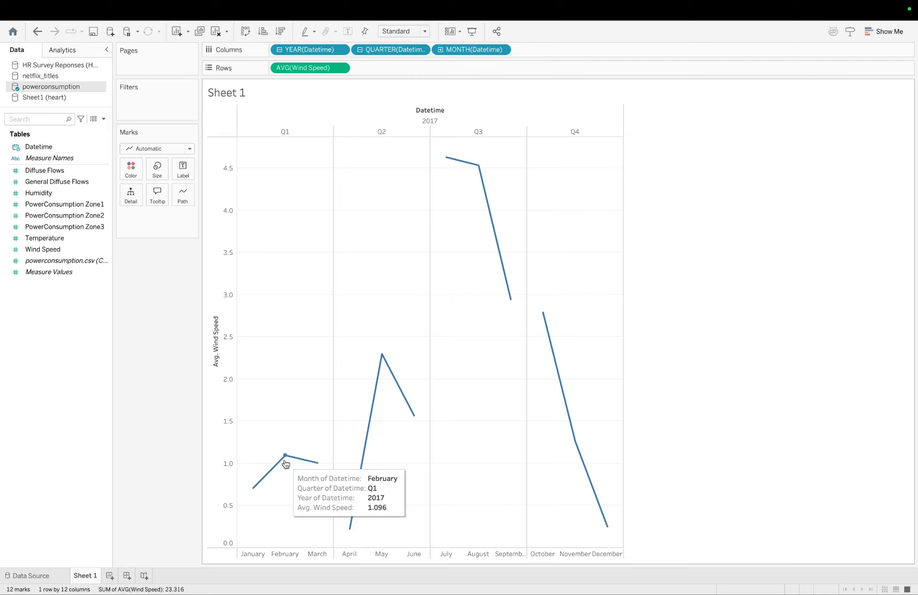
mouse_move(317, 468)
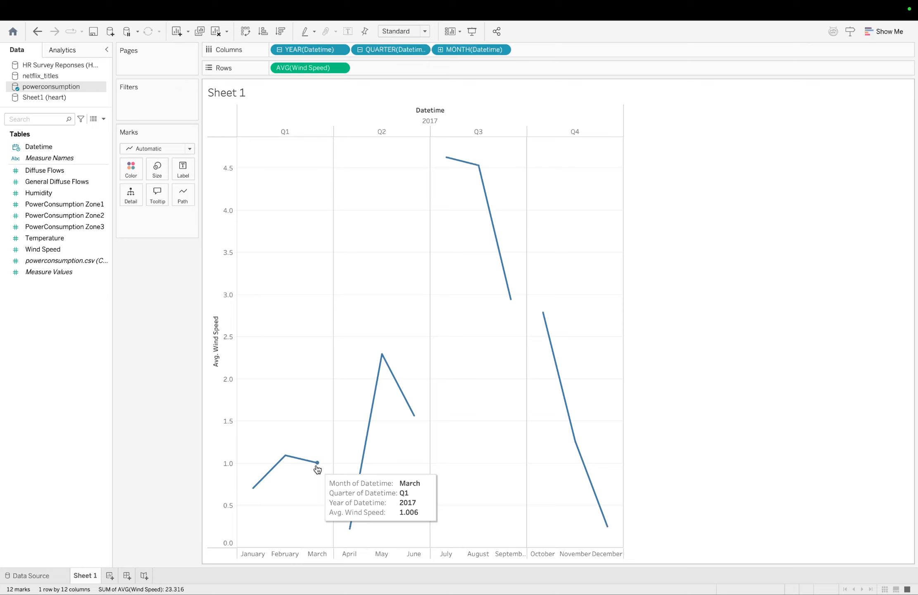
mouse_move(349, 527)
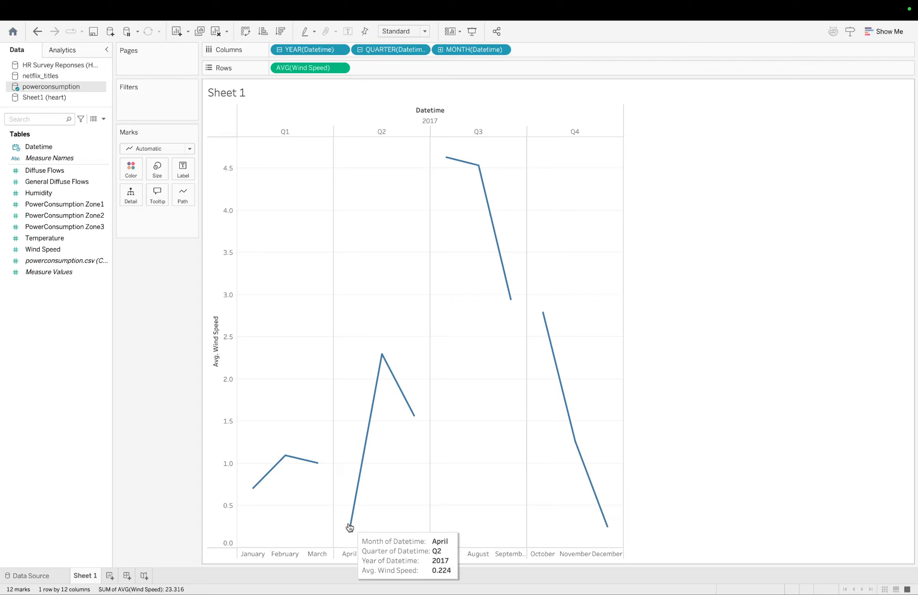
mouse_move(382, 353)
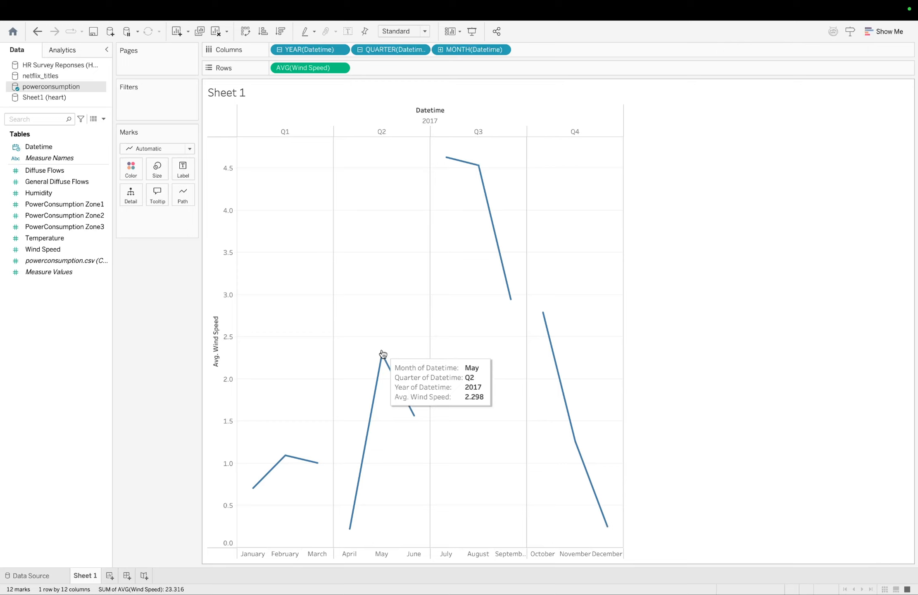
mouse_move(447, 160)
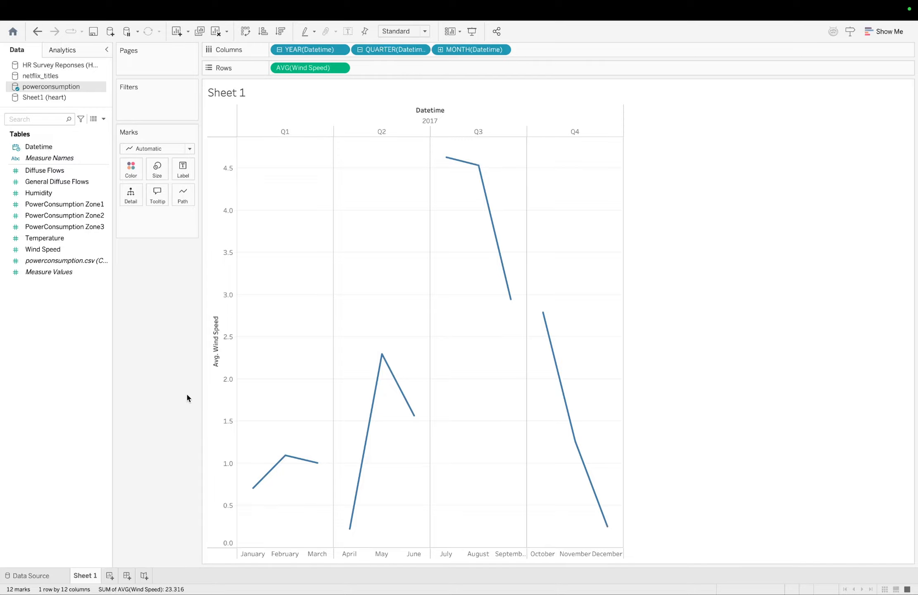
Create a new worksheet and add Datetime to Columns, drilled down from year to quarter and month.
left_click(109, 575)
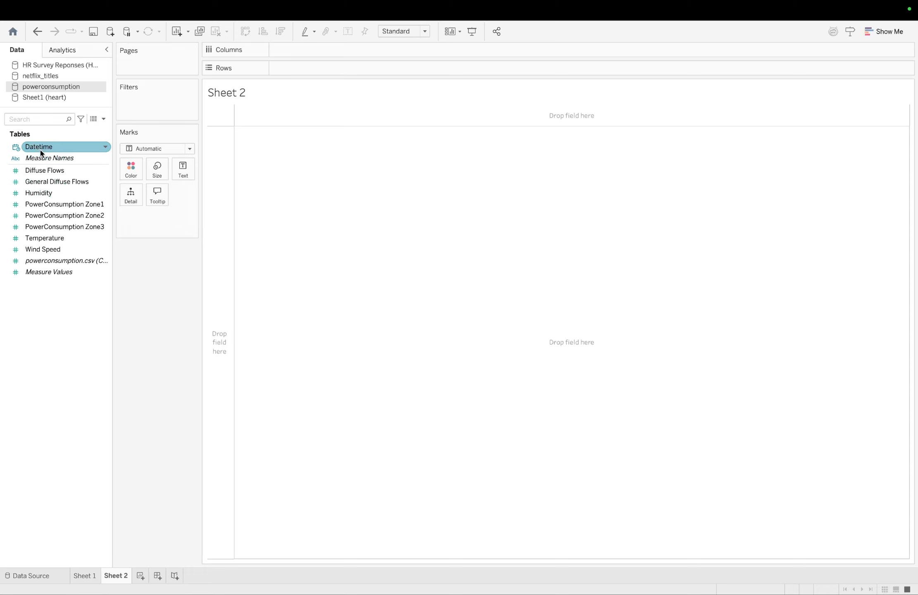
mouse_move(37, 148)
left_mouse_down()
mouse_move(118, 137)
mouse_move(38, 148)
left_mouse_up()
double_click(51, 148)
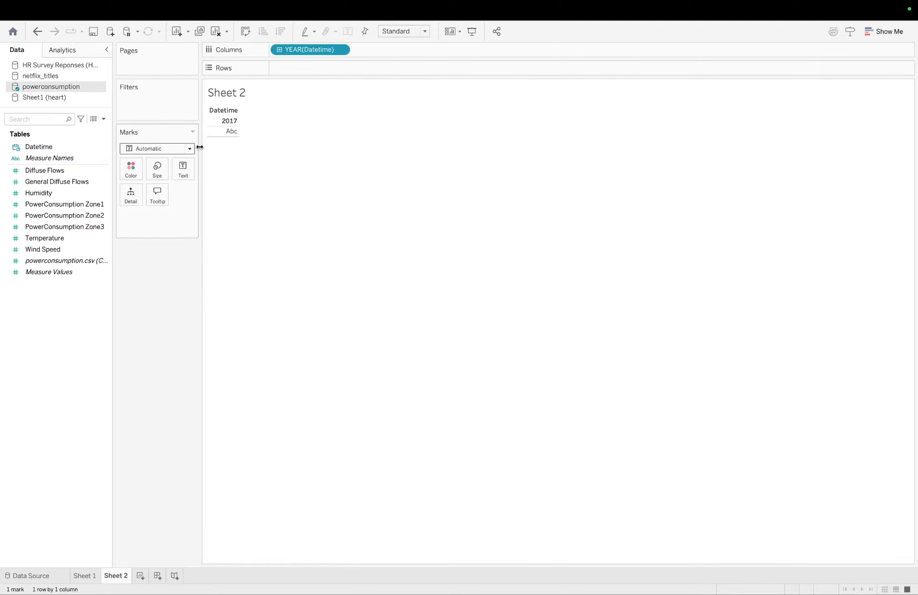
left_click(279, 50)
left_click(359, 50)
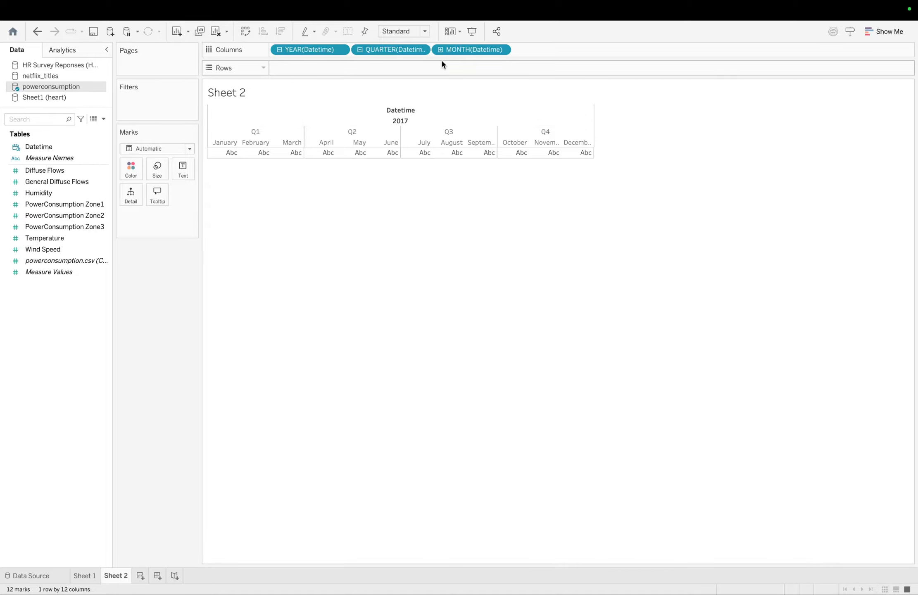
Add PowerConsumption Zone1 as the table's text values and swap rows and columns so the months are listed vertically.
double_click(68, 205)
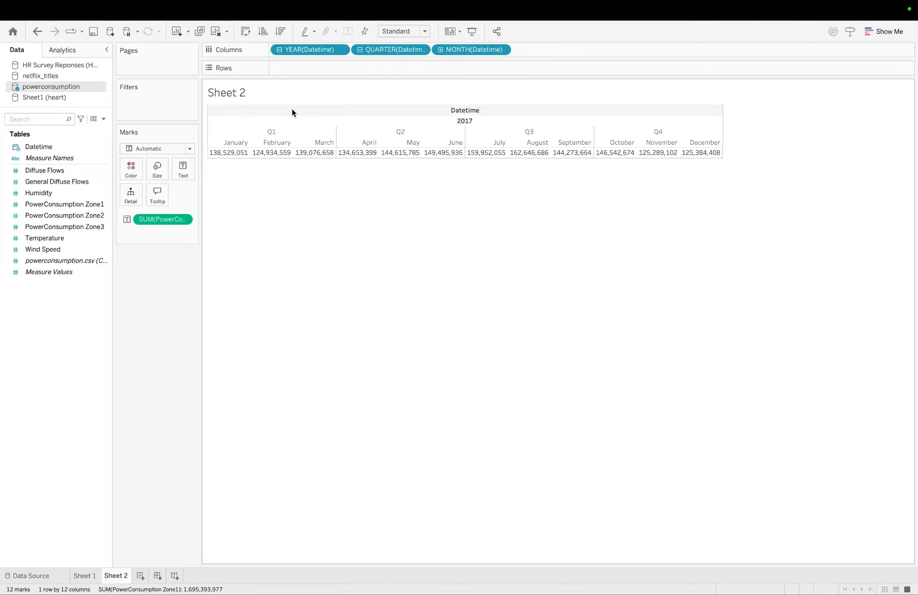
left_click(246, 31)
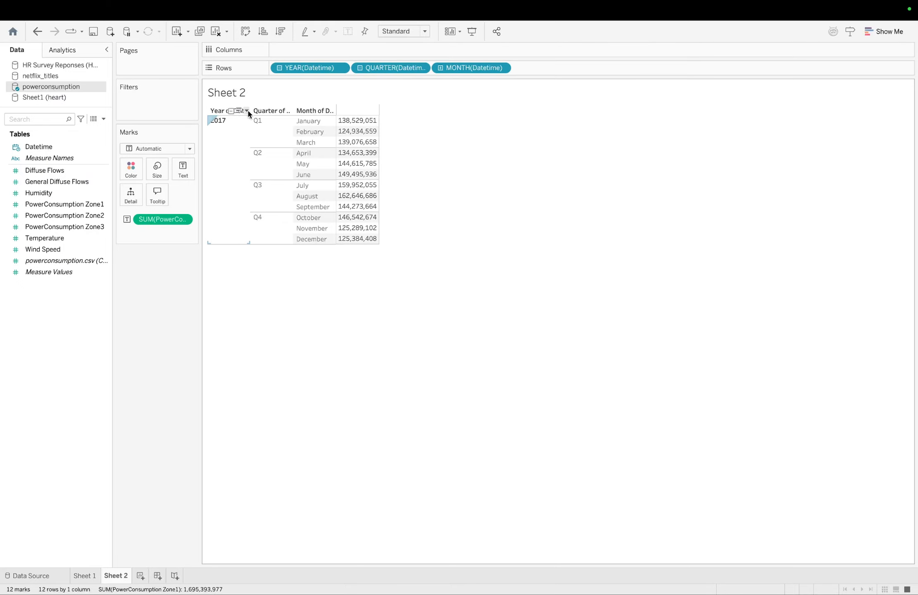
mouse_move(249, 22)
mouse_move(356, 123)
Change the aggregation of PowerConsumption Zone1 in the table to Average.
left_click(184, 221)
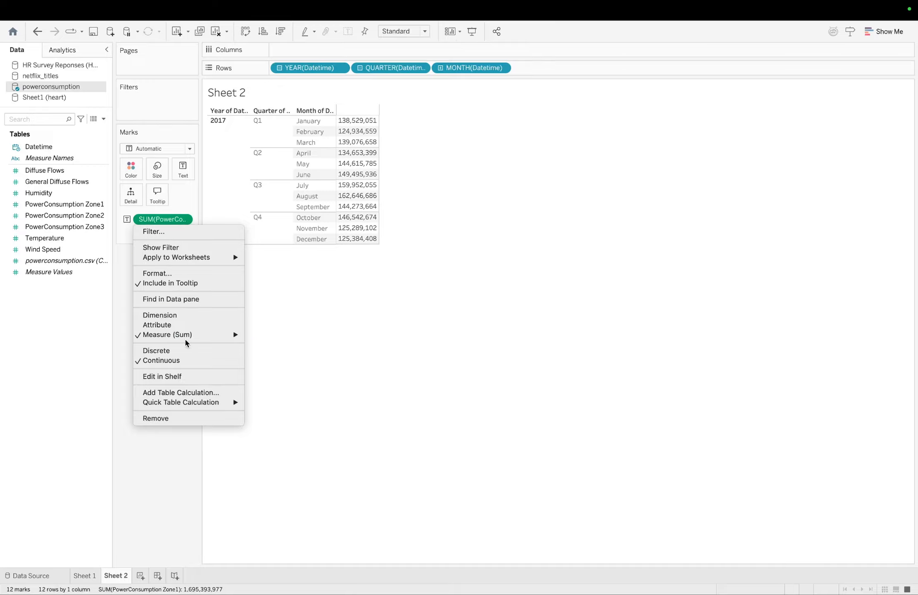
mouse_move(196, 334)
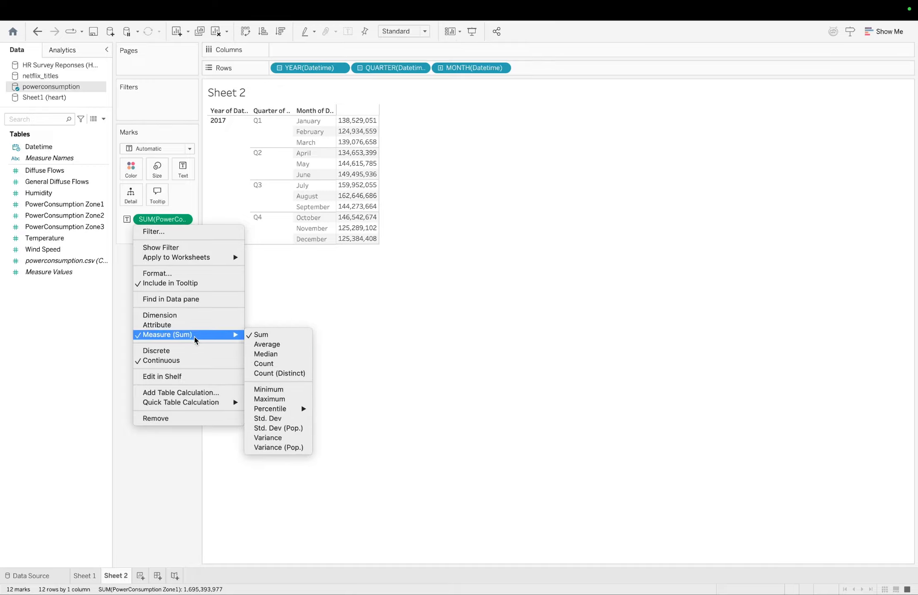
left_click(267, 345)
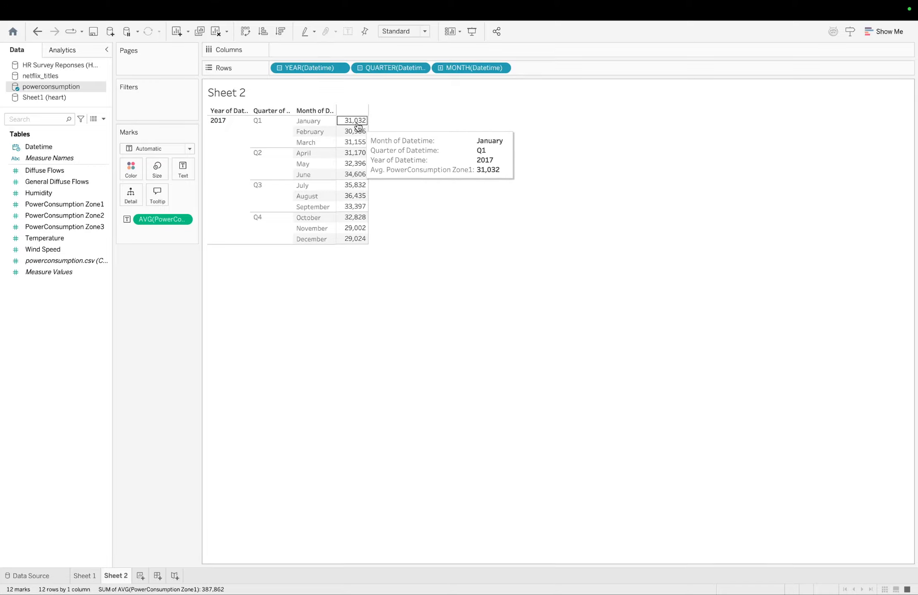
Add PowerConsumption Zone2 and PowerConsumption Zone3 to the table and set the aggregation of Zone2 to Average.
double_click(82, 219)
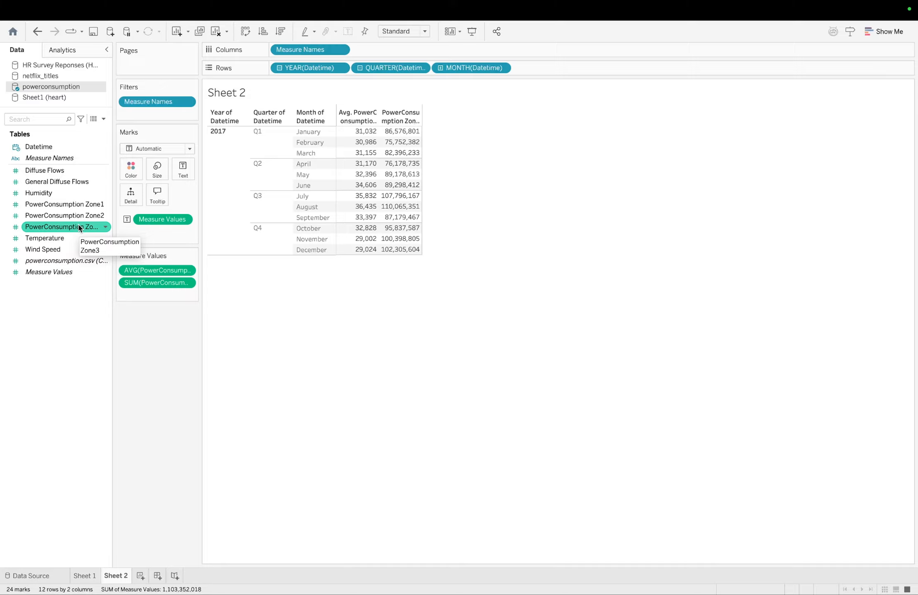
double_click(79, 227)
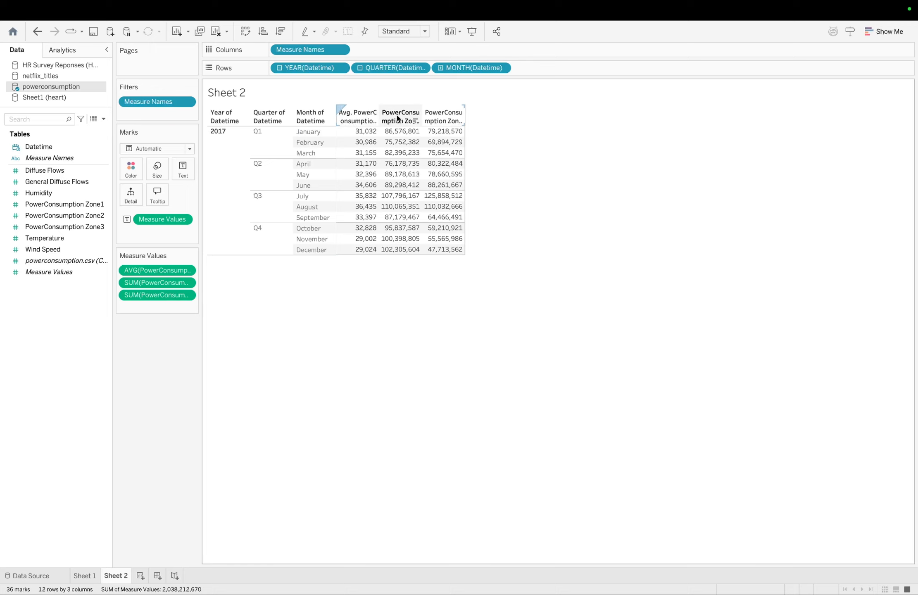
left_click(187, 283)
mouse_move(151, 389)
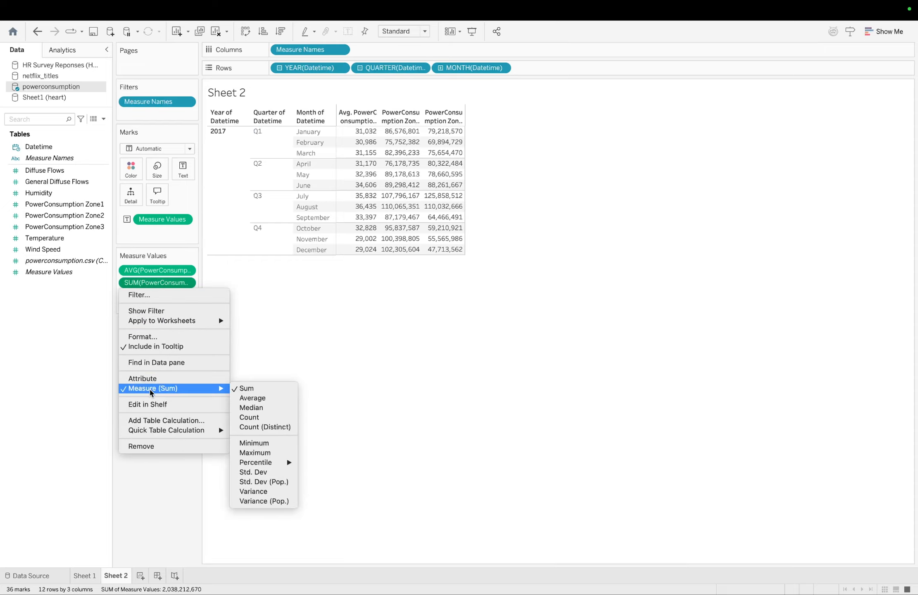
left_click(252, 398)
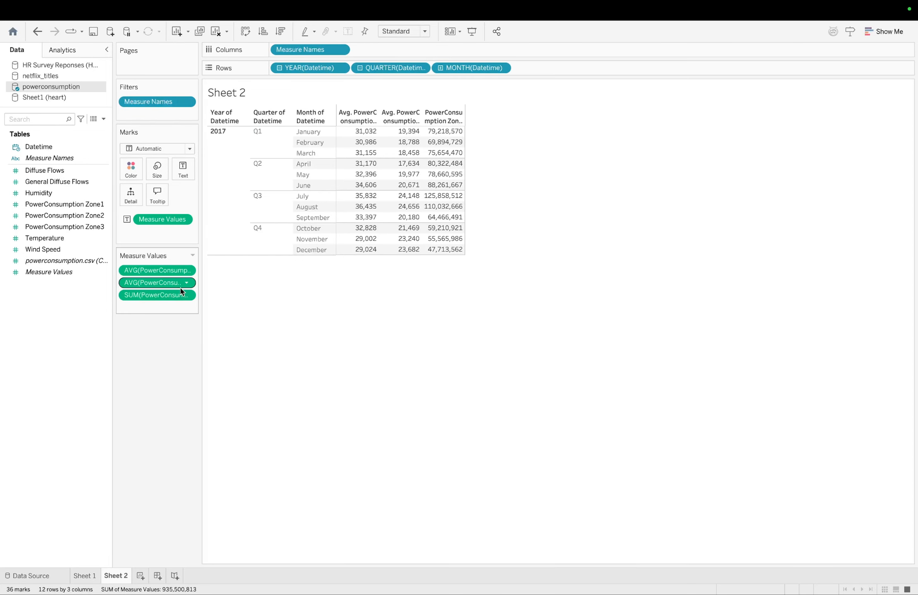
Change the aggregation of PowerConsumption Zone3 in the table to Average.
left_click(188, 296)
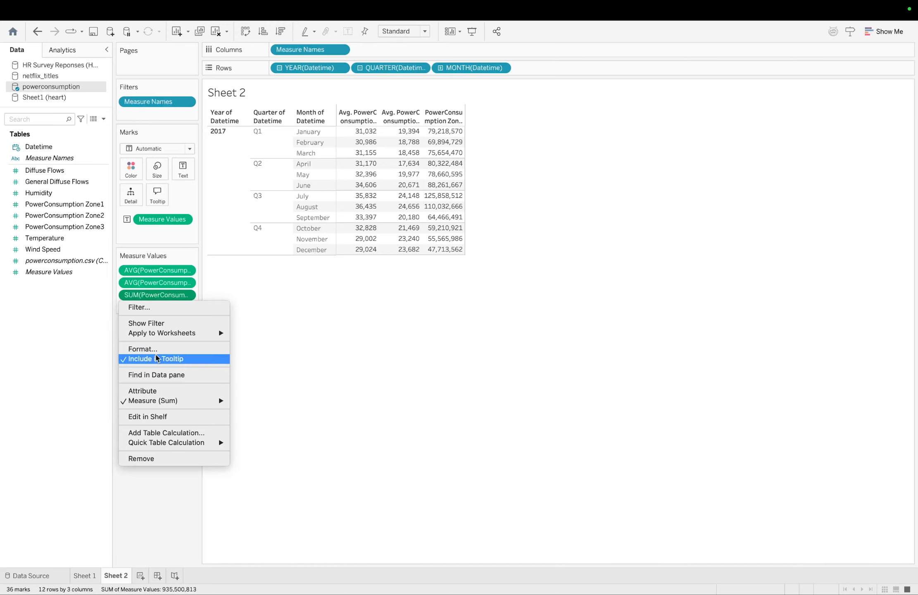
mouse_move(157, 401)
left_click(253, 410)
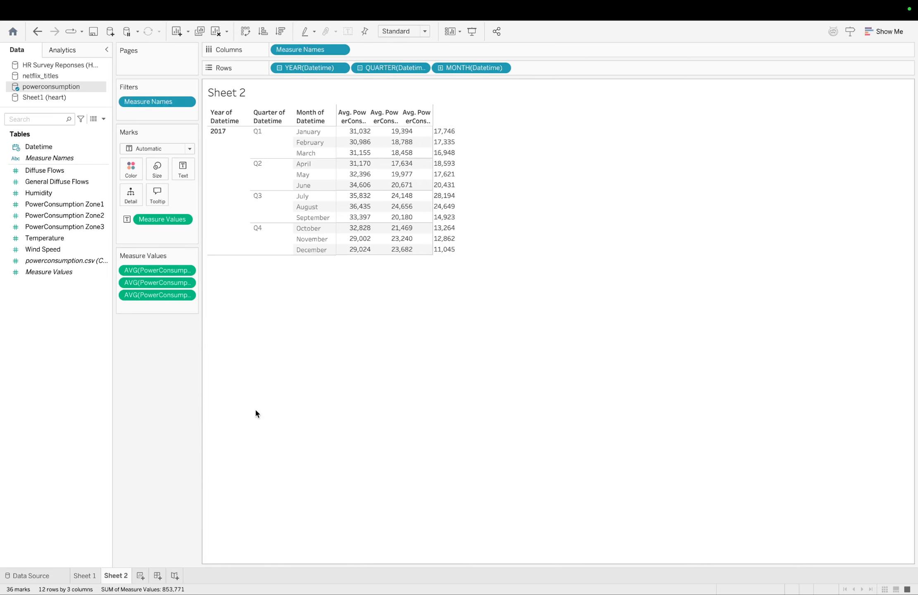
mouse_move(347, 144)
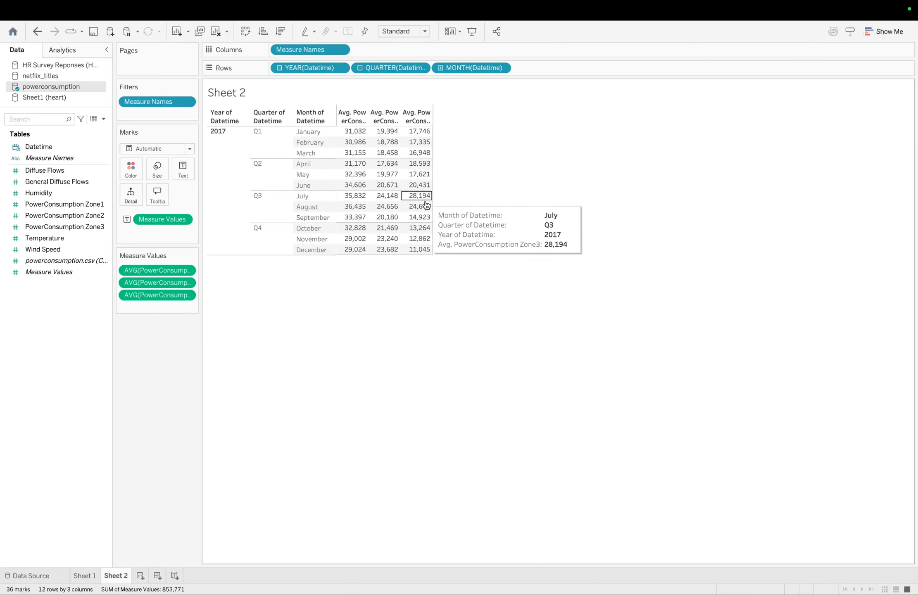
mouse_move(427, 206)
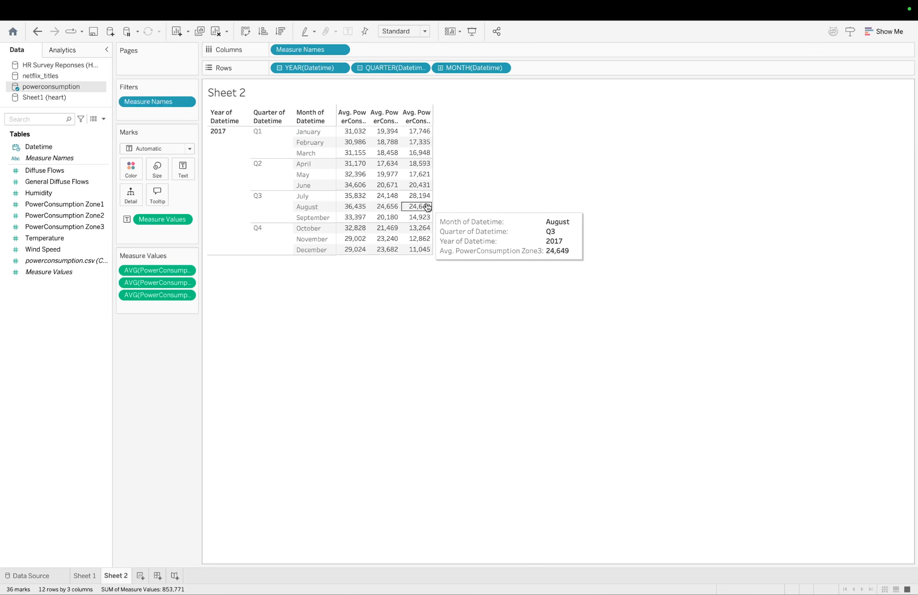
Try displaying the power consumption table with the Polygon mark type and undo the change.
left_click(869, 31)
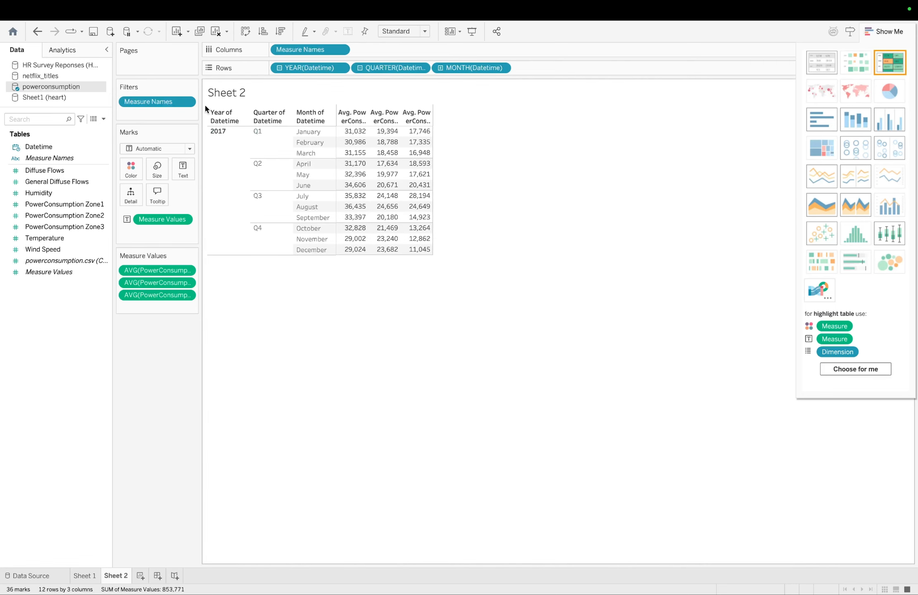
left_click(189, 149)
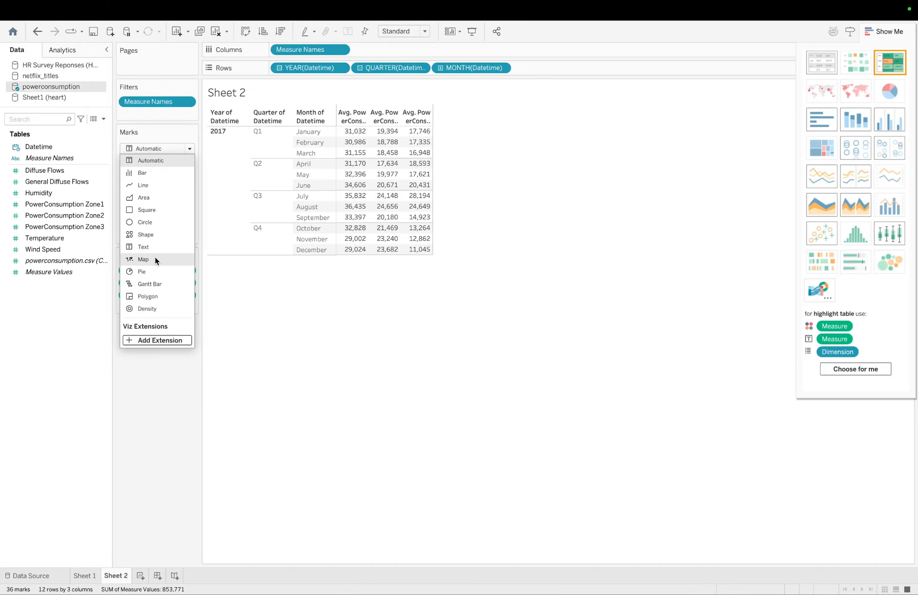
left_click(148, 295)
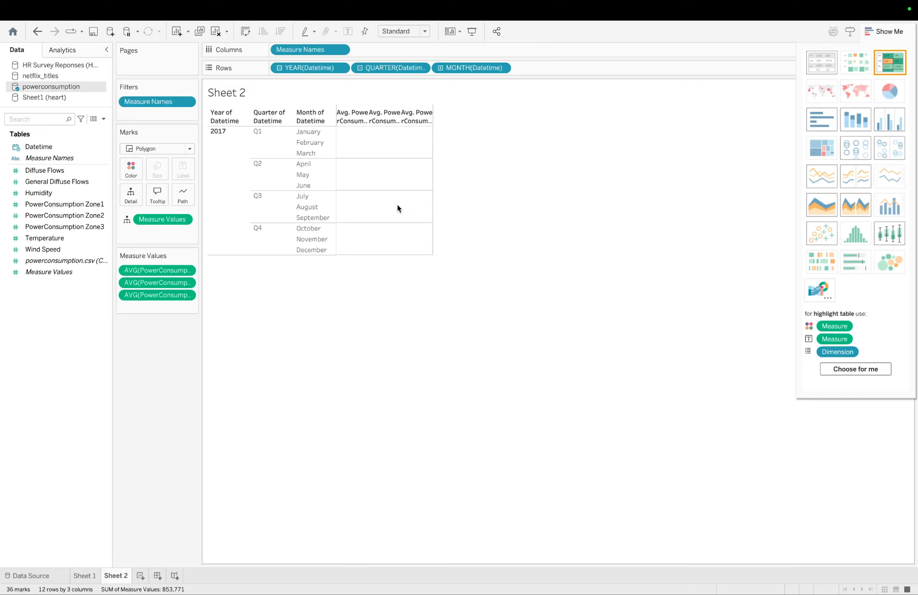
key("ctrl+z")
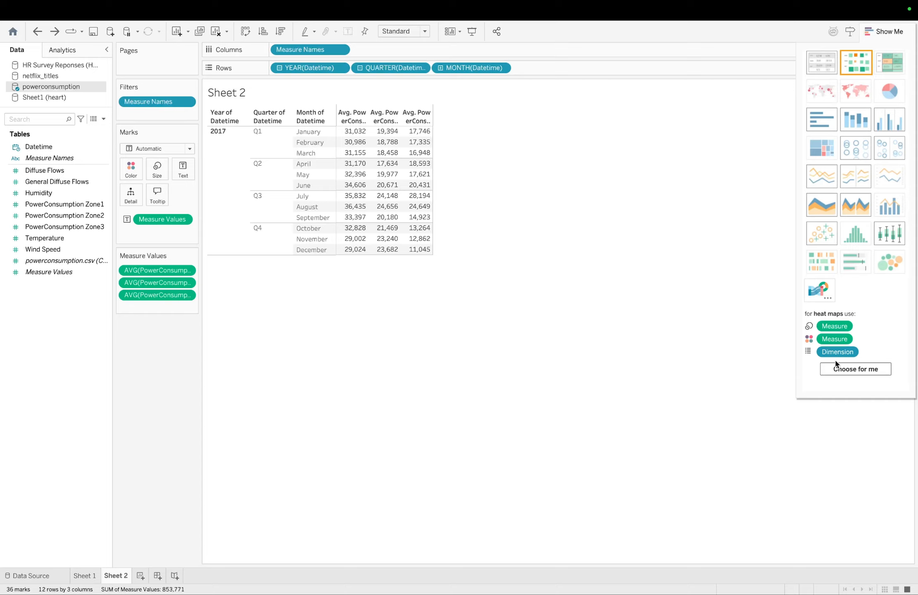
Try the automatically chosen heat map for the power consumption data, undo it and close the chart suggestions.
left_click(854, 368)
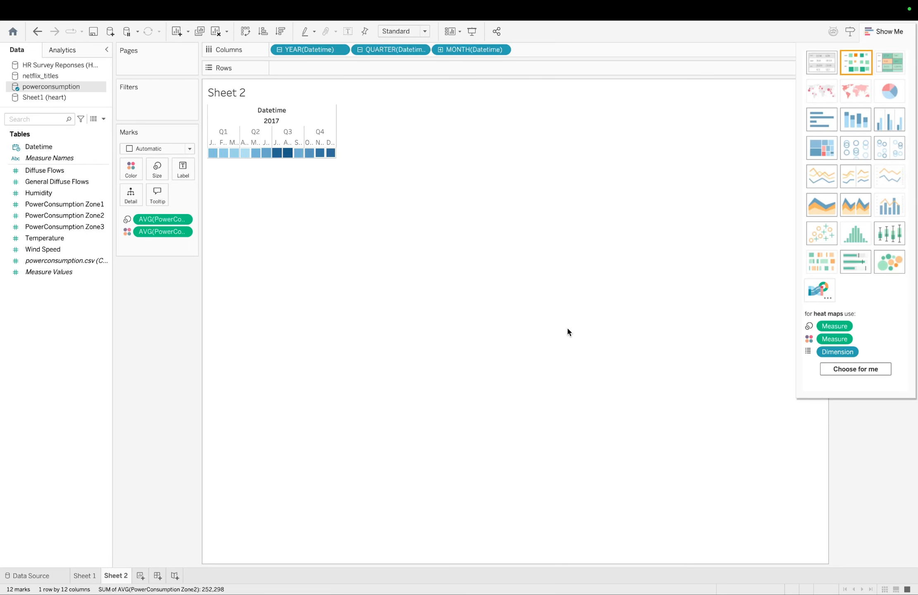
key("super+z")
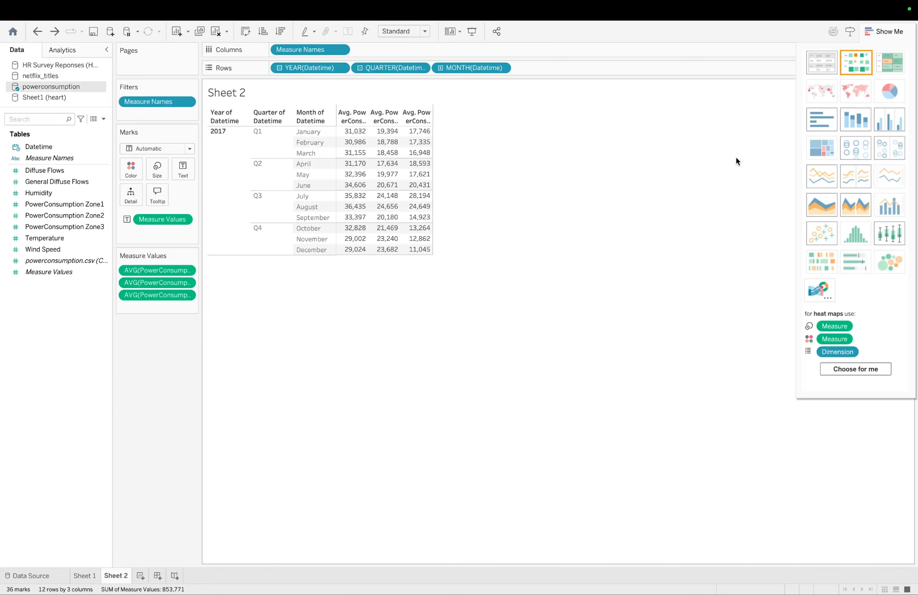
left_click_drag(884, 36, 853, 38)
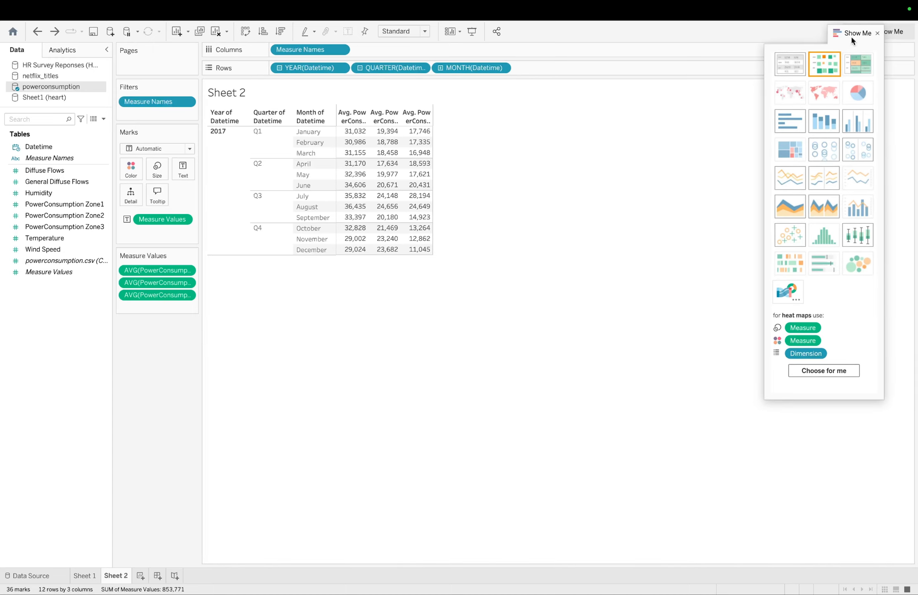
left_click(877, 34)
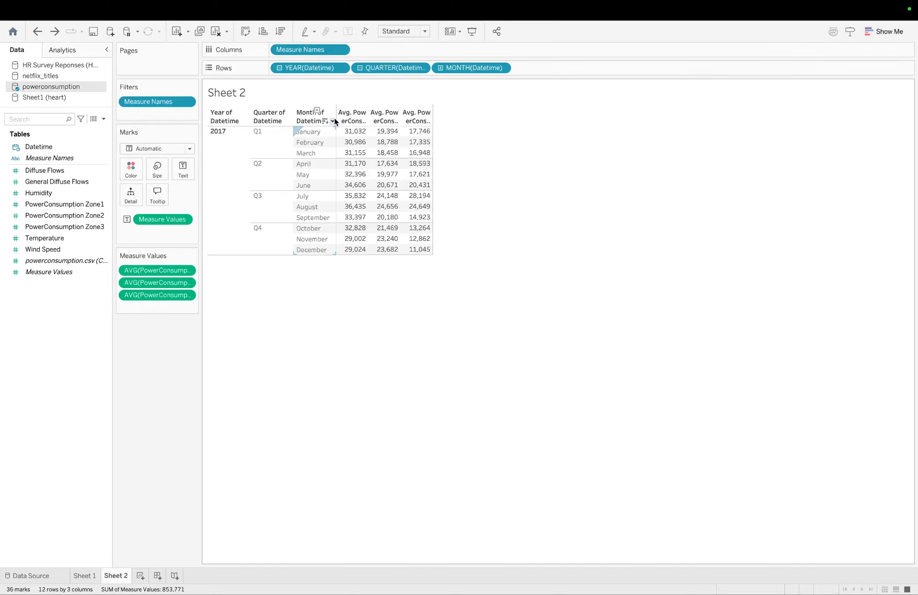
Set the color of the table's average power consumption values to light orange.
left_click(134, 170)
left_click(158, 199)
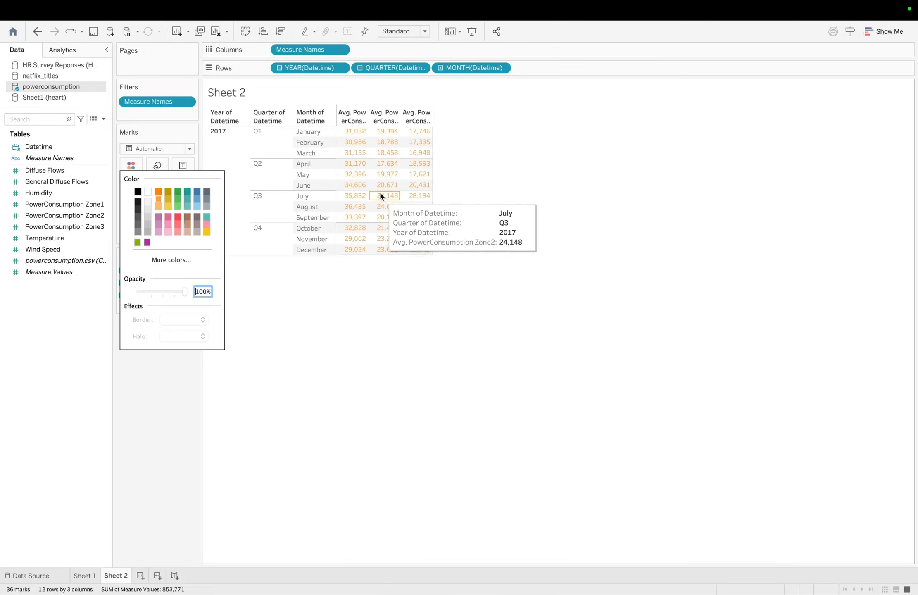
left_click(314, 313)
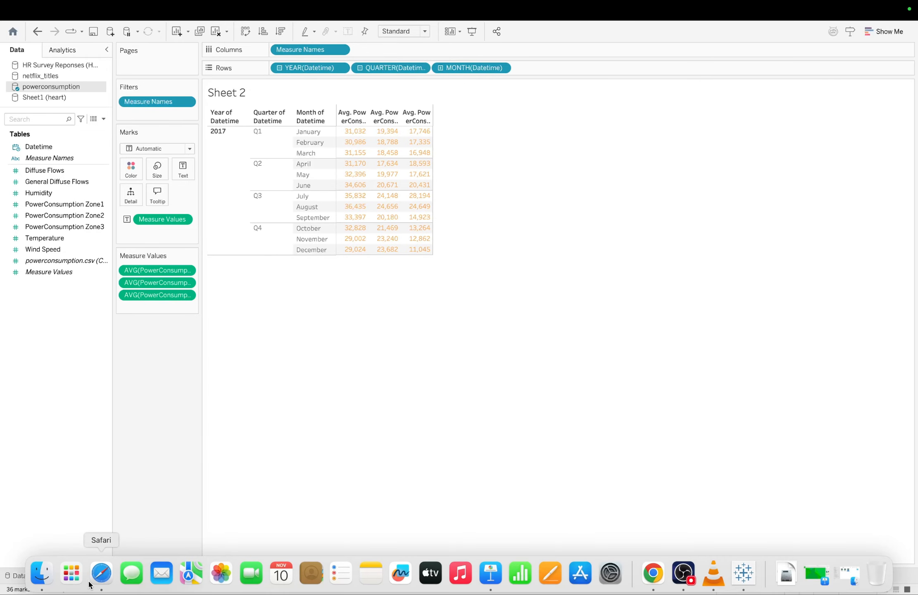
Review the wind speed line chart on Sheet 1 and the power consumption table on Sheet 2, ending on Sheet 1.
left_click(82, 574)
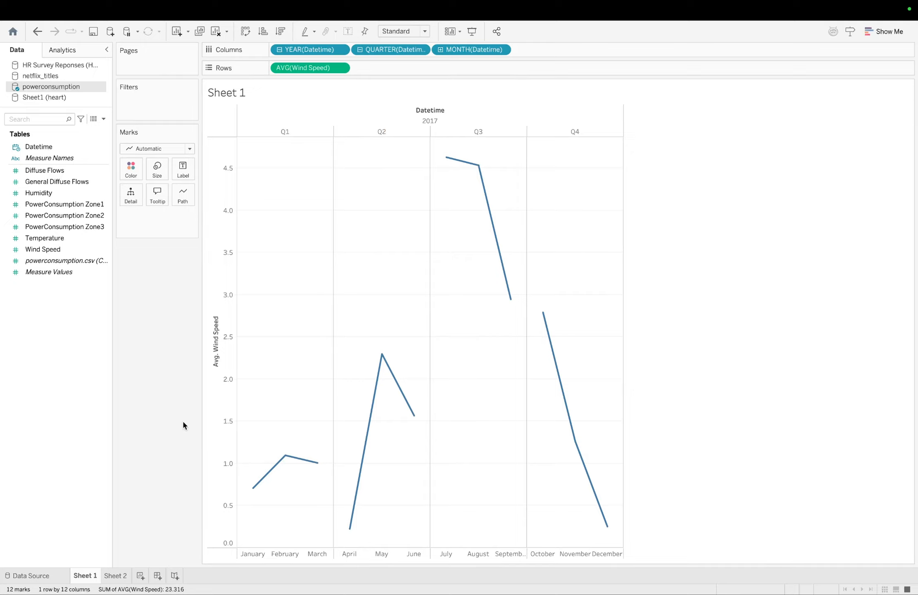
left_click(116, 575)
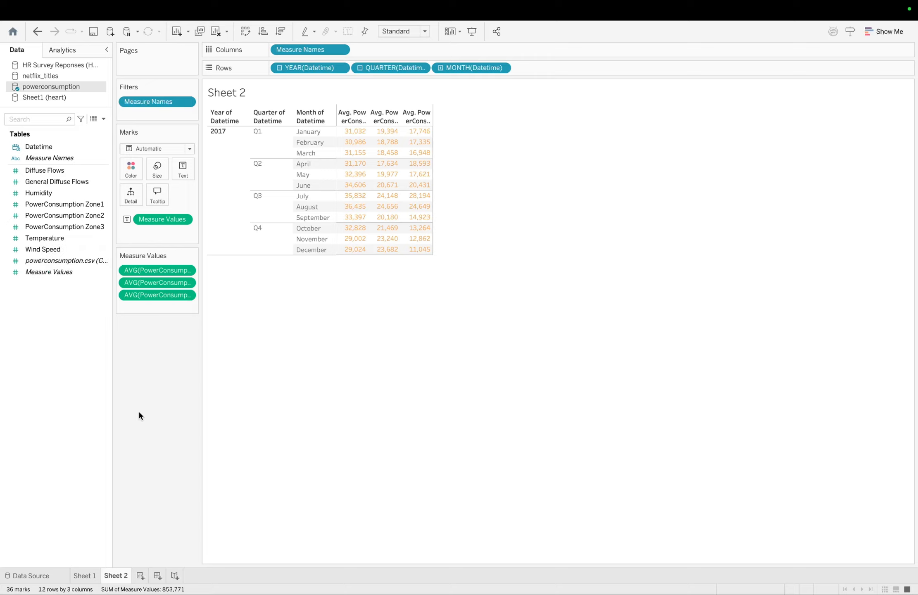
left_click(85, 575)
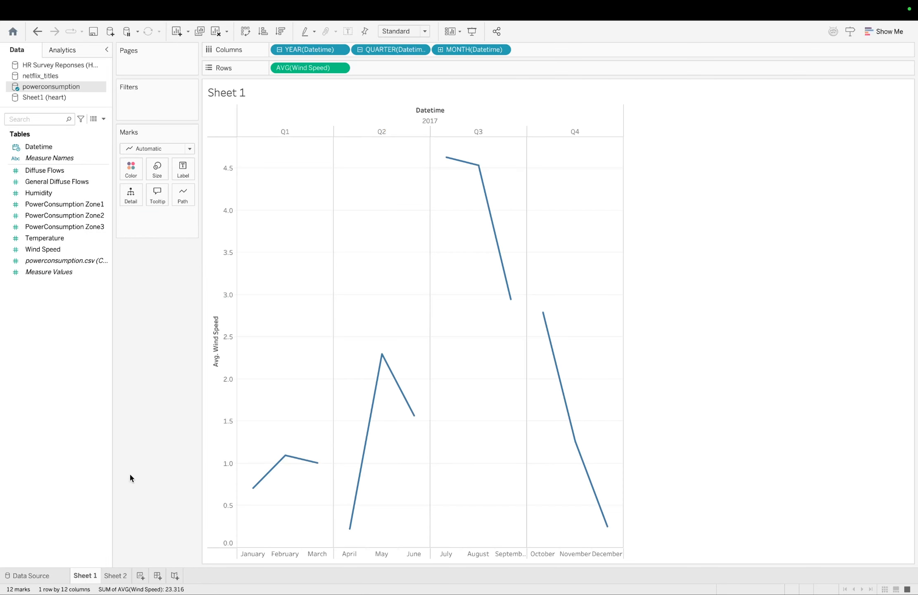